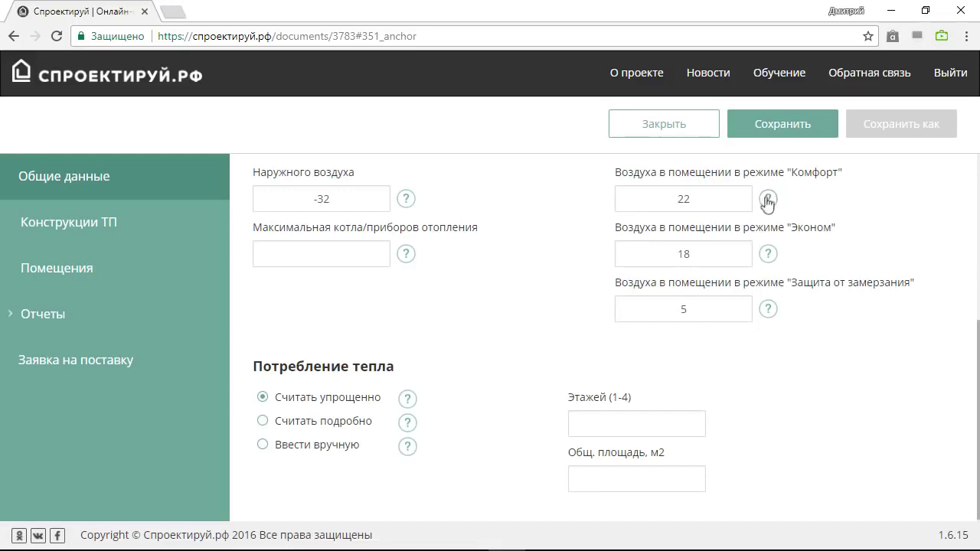
Set the heat consumption method to detailed calculation (Считать подробно) and enable accounting for ventilation (Учитывать вентиляцию).
mouse_move(768, 203)
scroll(768, 202, up, 3)
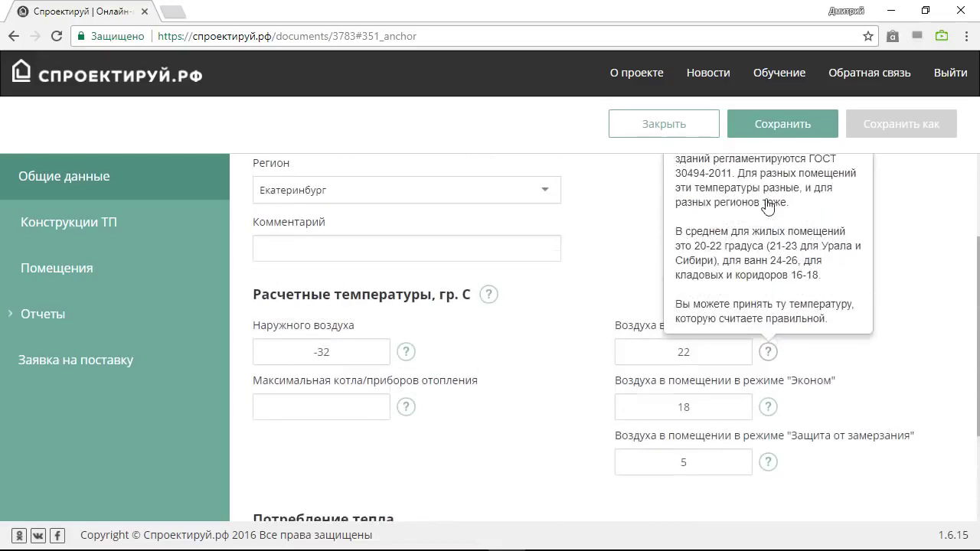
mouse_move(768, 430)
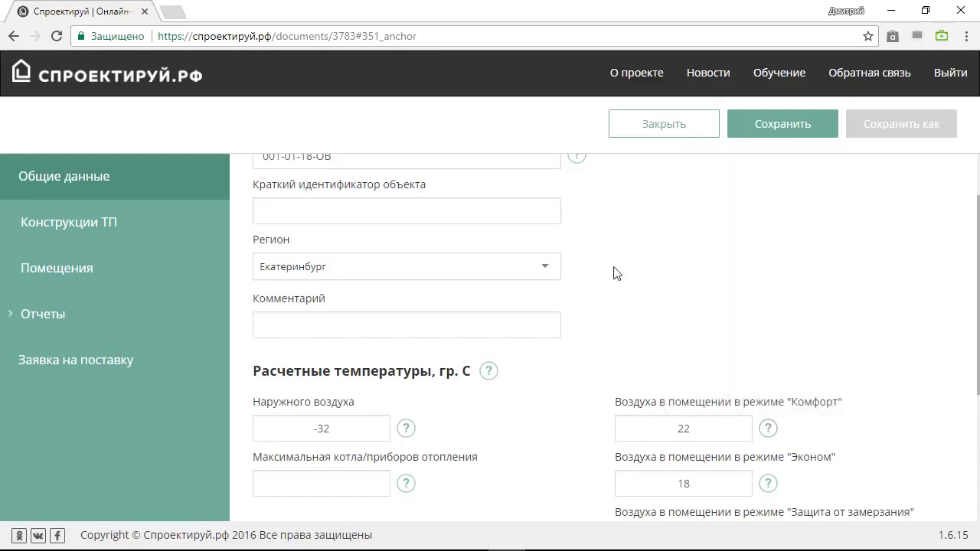
scroll(613, 277, down, 3)
click(310, 426)
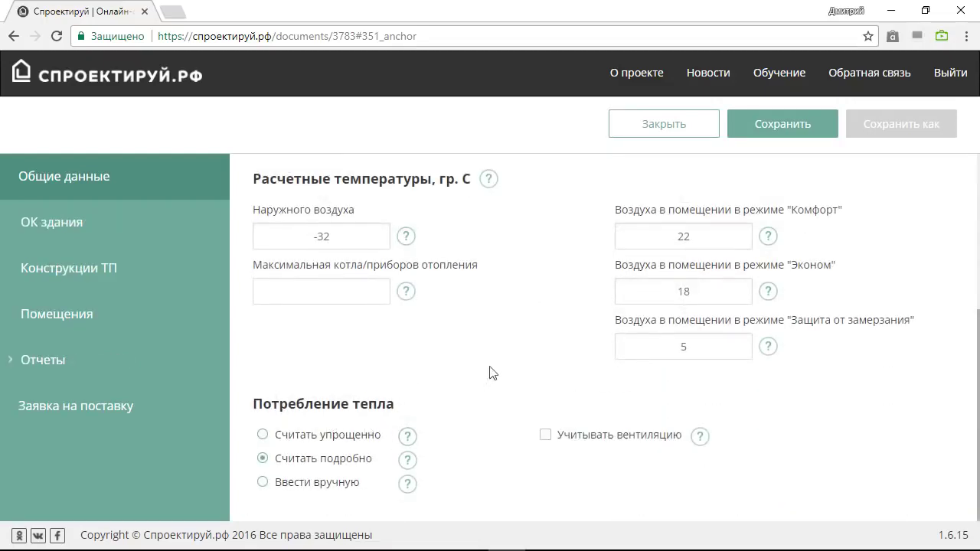
click(547, 438)
Add a new building envelope construction under ОК здания, with the kind Стена наружная and the name нс.
click(220, 223)
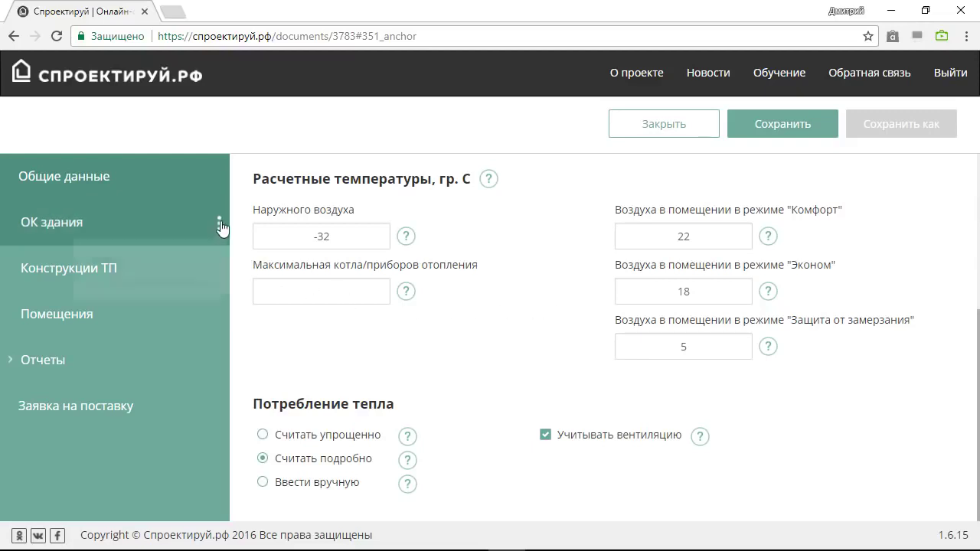
click(192, 257)
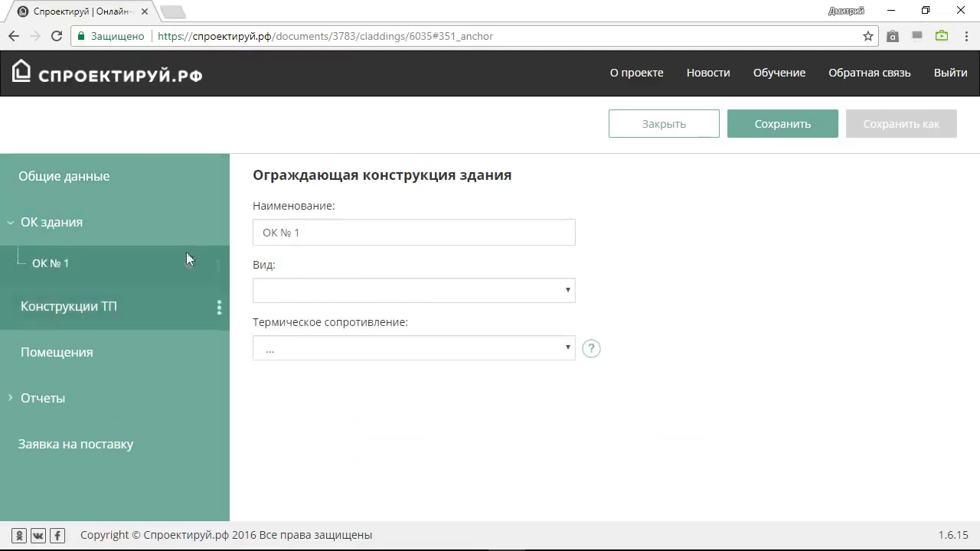
click(367, 296)
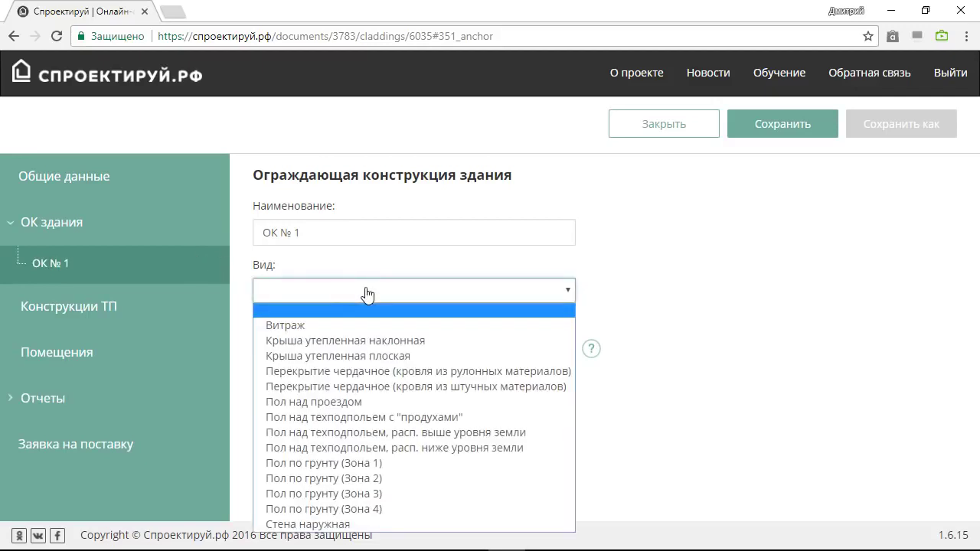
click(371, 524)
drag(310, 233, 249, 232)
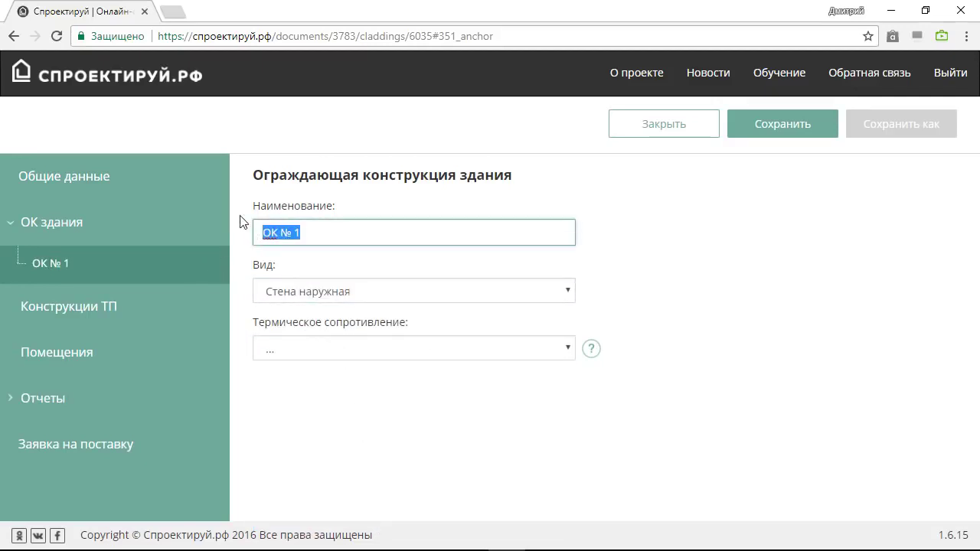
text(нс)
click(363, 266)
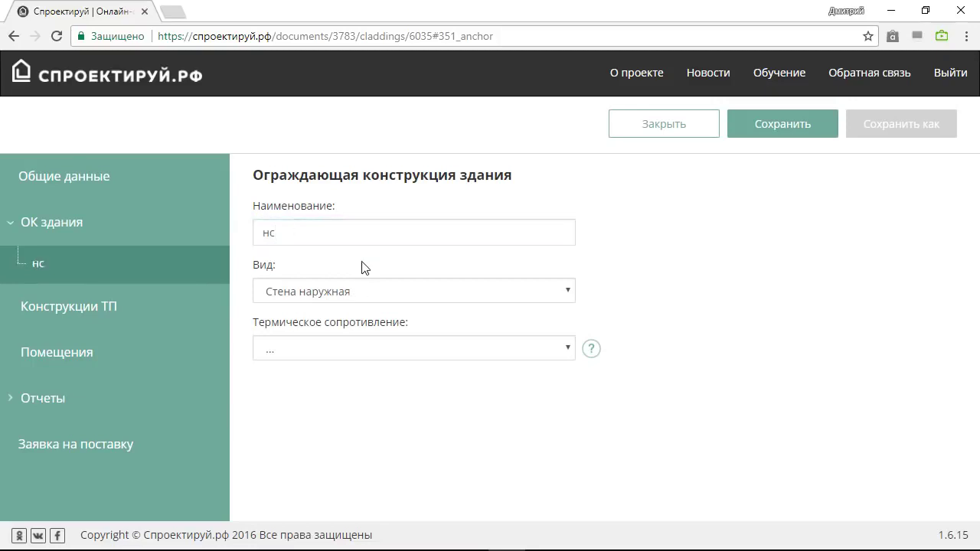
Set the wall's thermal resistance to Считать and give Слой 1 a thickness of 9 mm.
click(373, 349)
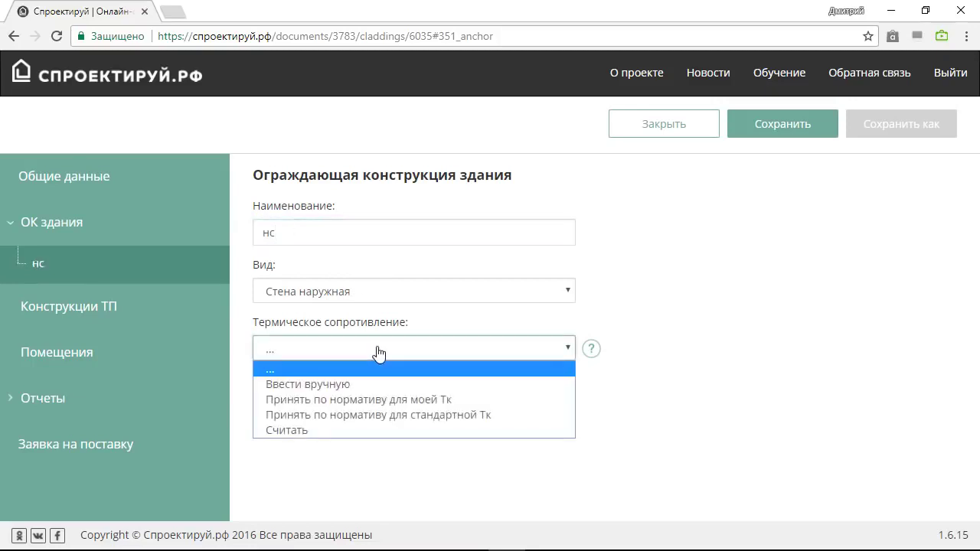
click(379, 431)
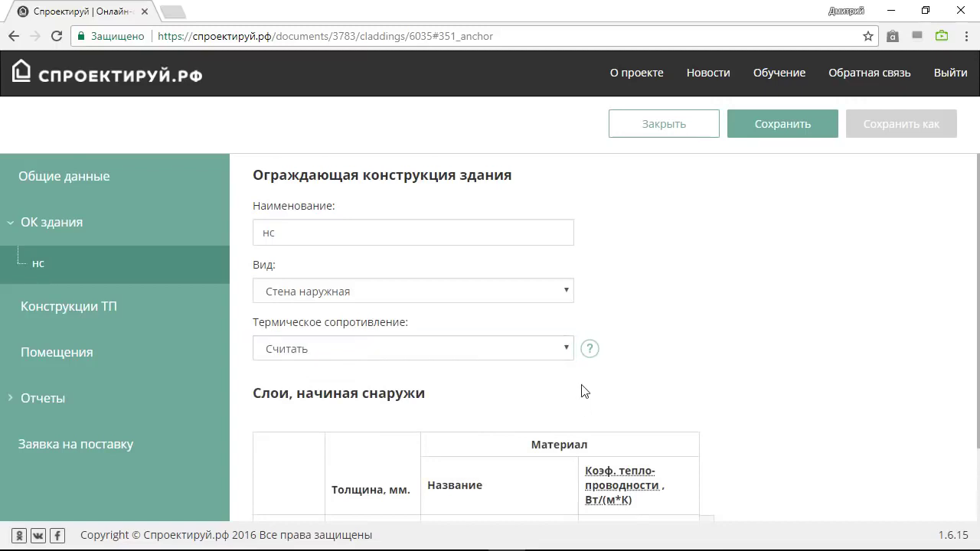
scroll(581, 391, down, 1)
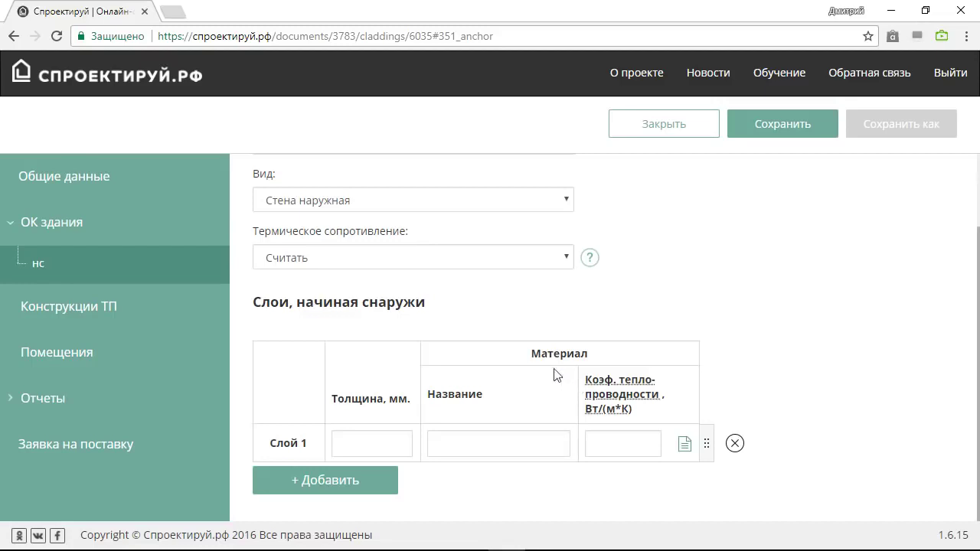
click(398, 444)
text(9)
click(501, 492)
Assign Слой 1 the material ДВП и ДСП плиты, 600кг/м3 from the wood products of the СП 50.13330.2012 reference.
click(685, 444)
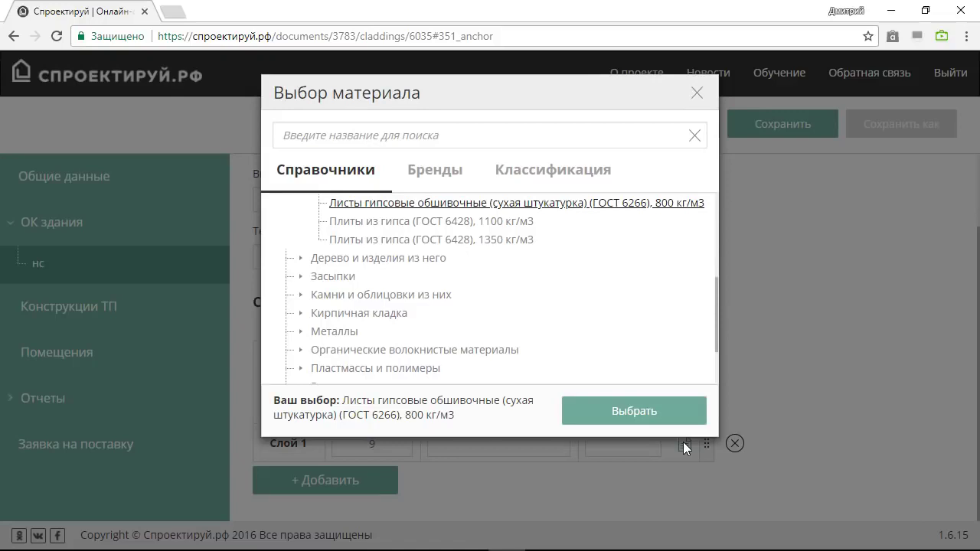
scroll(448, 324, up, 3)
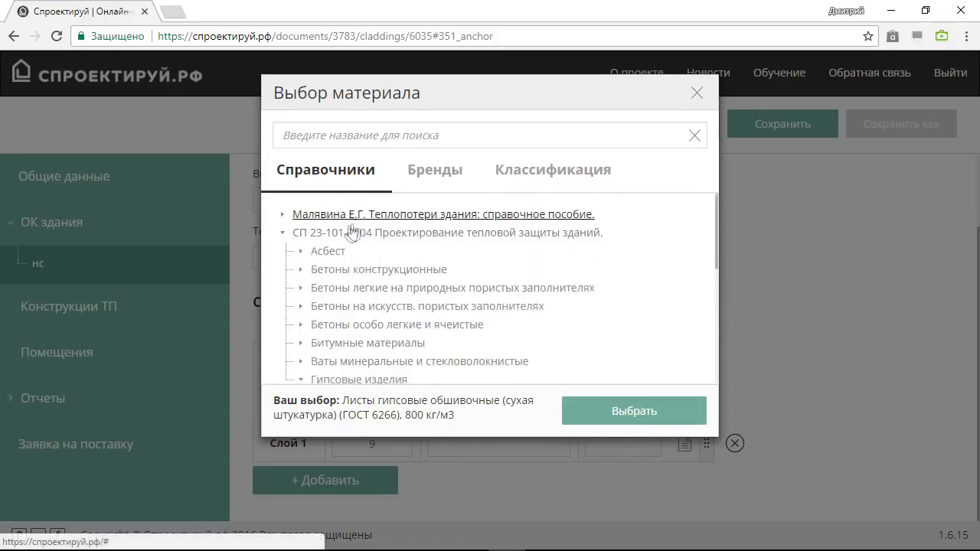
click(375, 235)
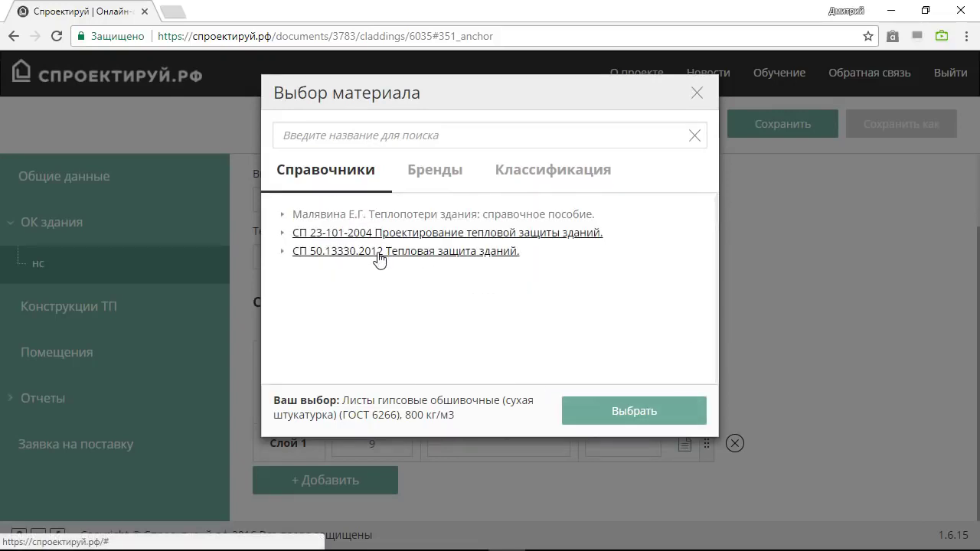
click(379, 252)
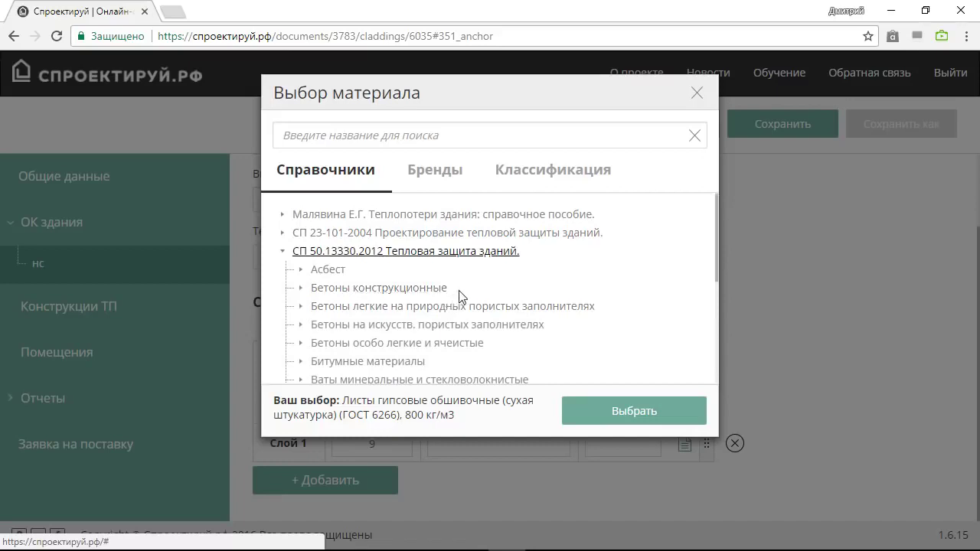
scroll(461, 296, down, 3)
scroll(459, 280, up, 2)
click(388, 277)
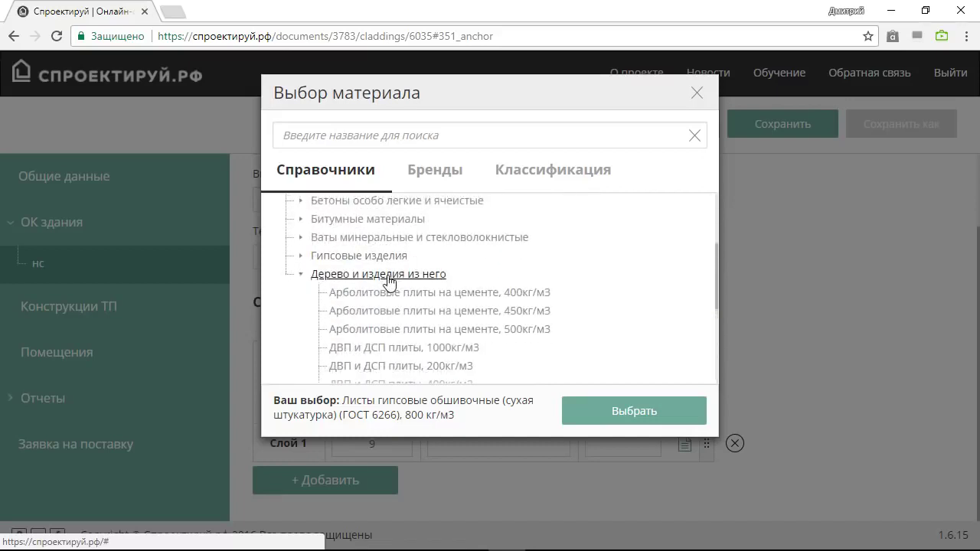
scroll(388, 282, down, 2)
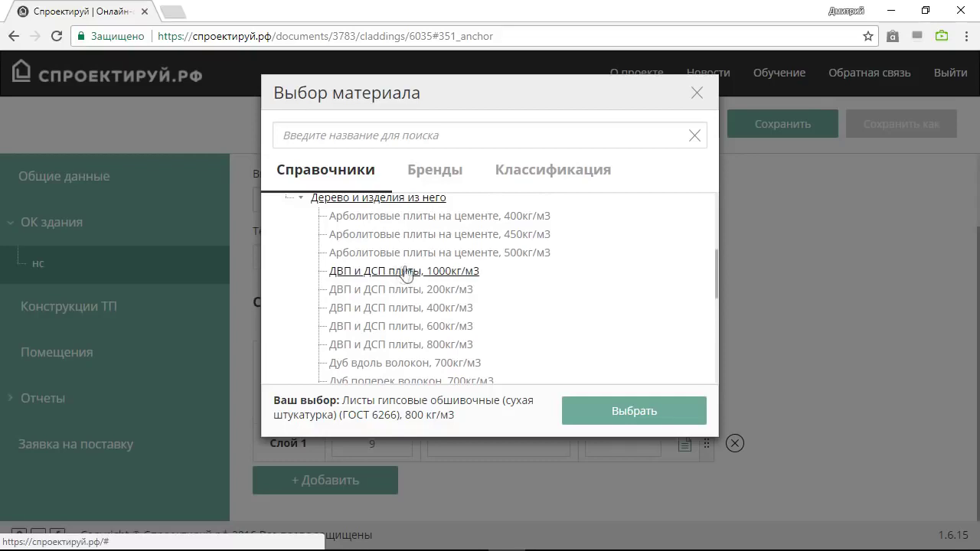
click(454, 325)
click(582, 409)
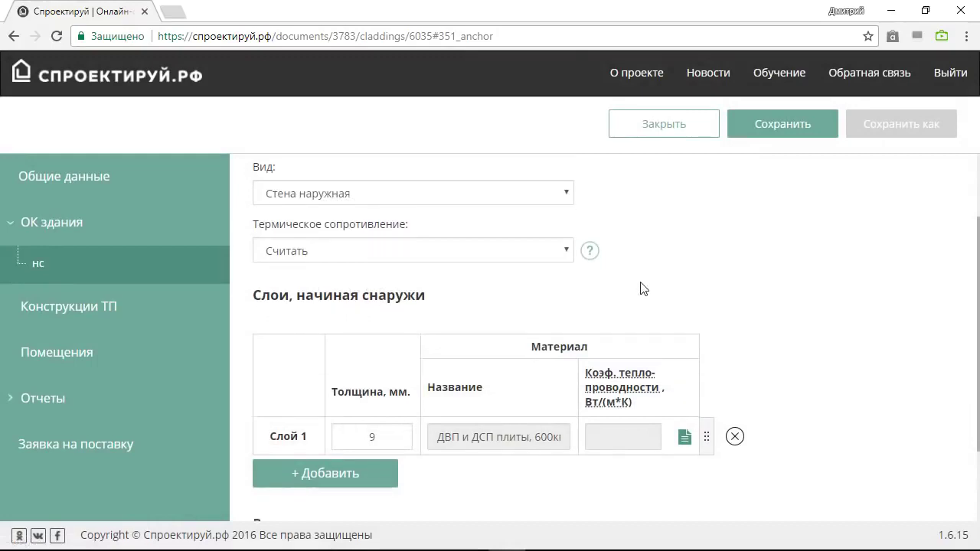
Add a second wall layer 150 mm thick with the brand material ТеплоКНАУФ Дом.
scroll(642, 285, down, 2)
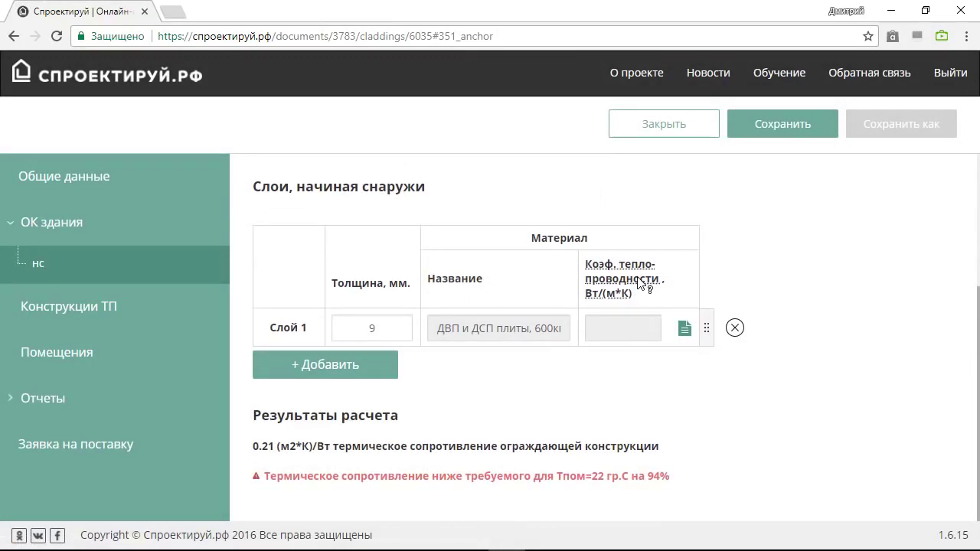
click(396, 363)
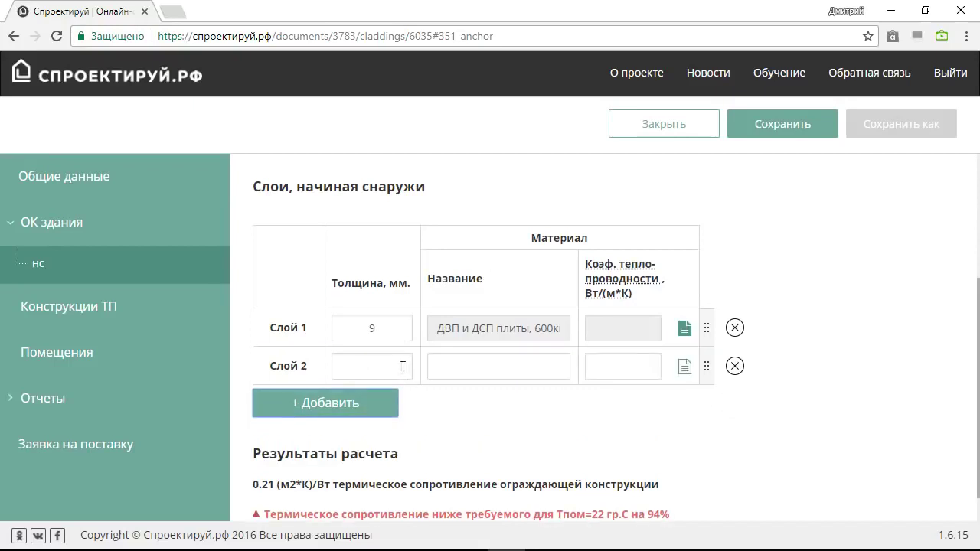
text(150)
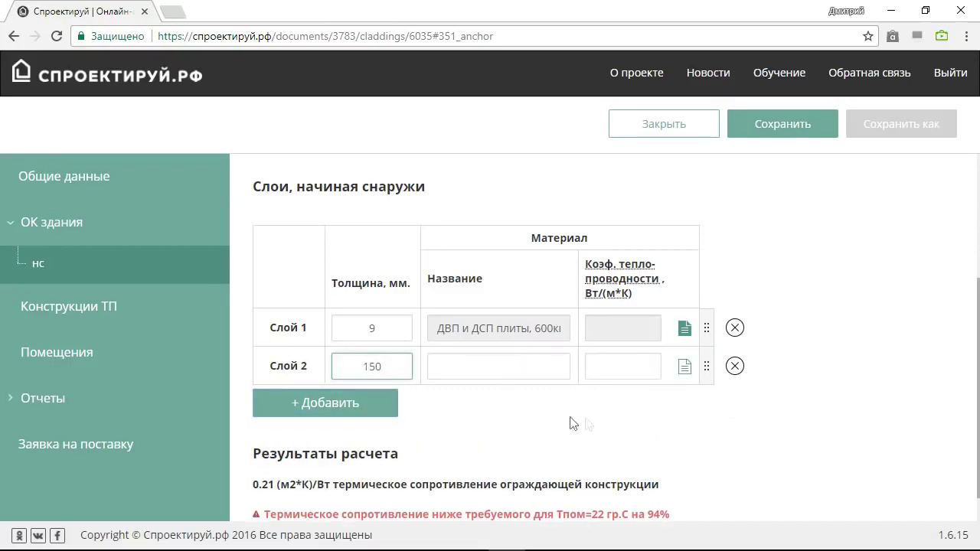
click(684, 368)
click(428, 170)
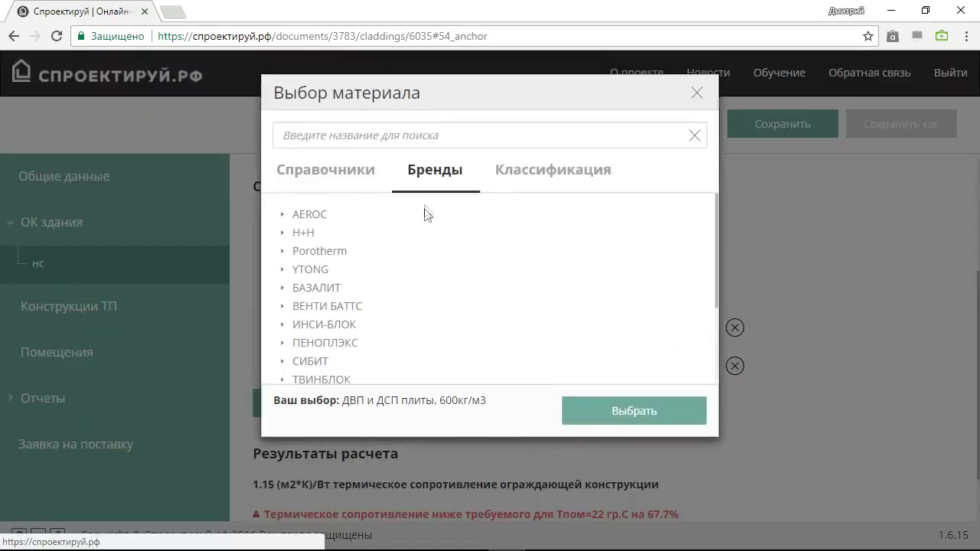
scroll(421, 222, down, 2)
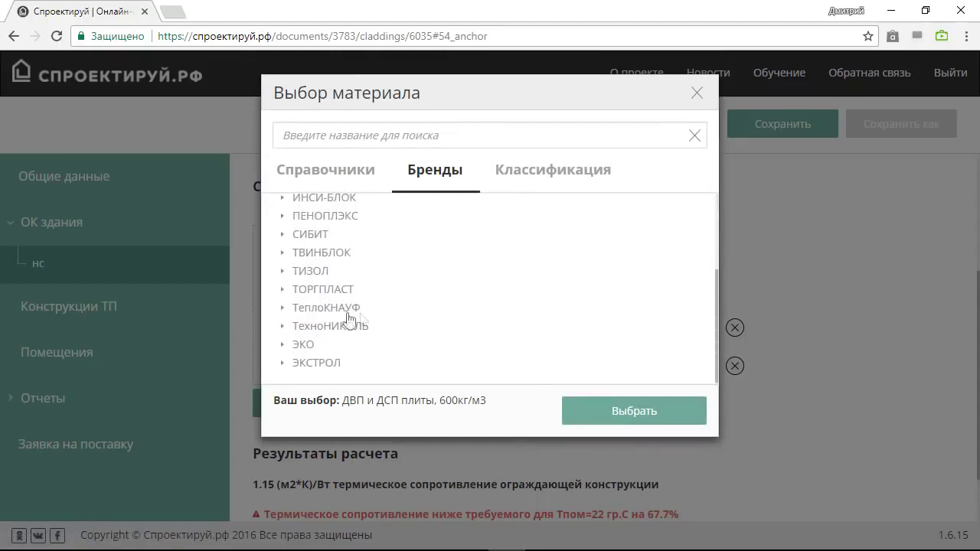
click(347, 308)
click(302, 326)
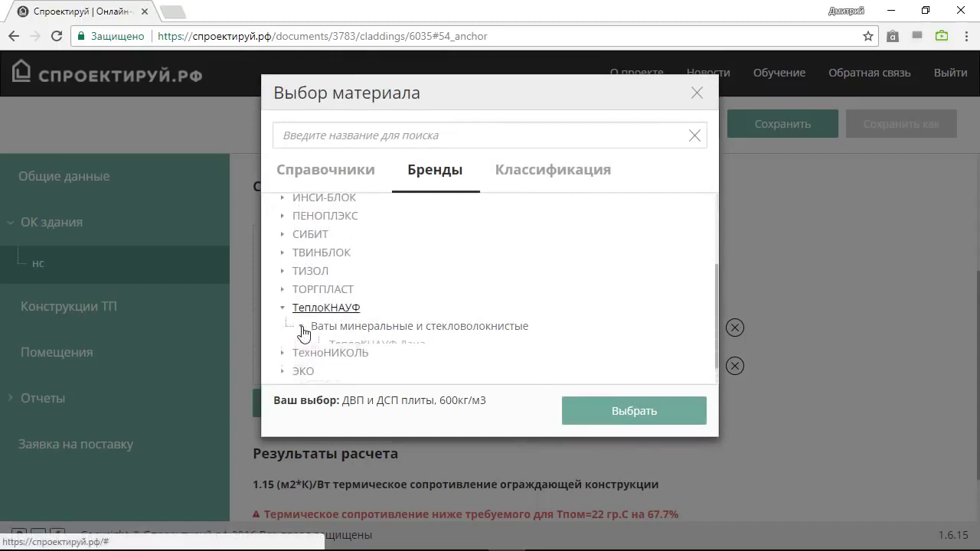
click(373, 362)
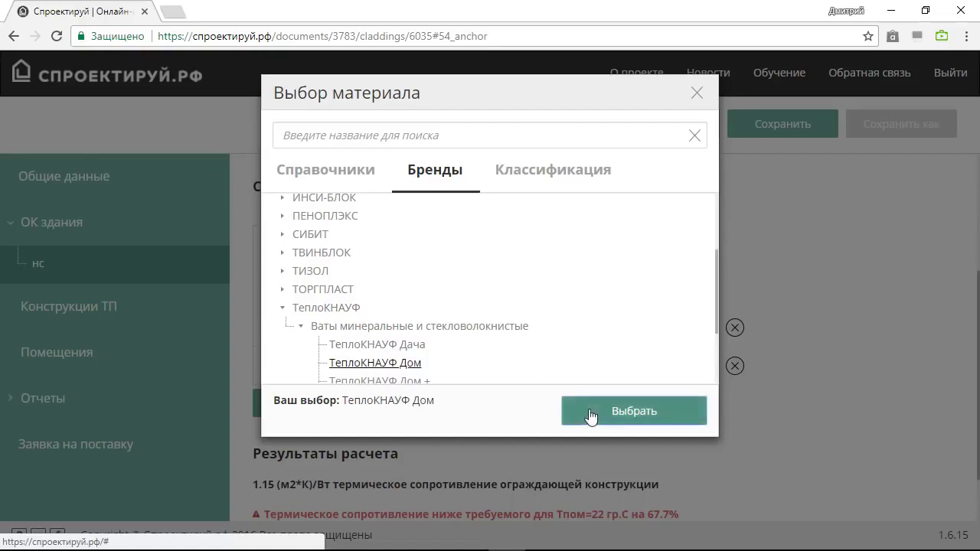
click(588, 414)
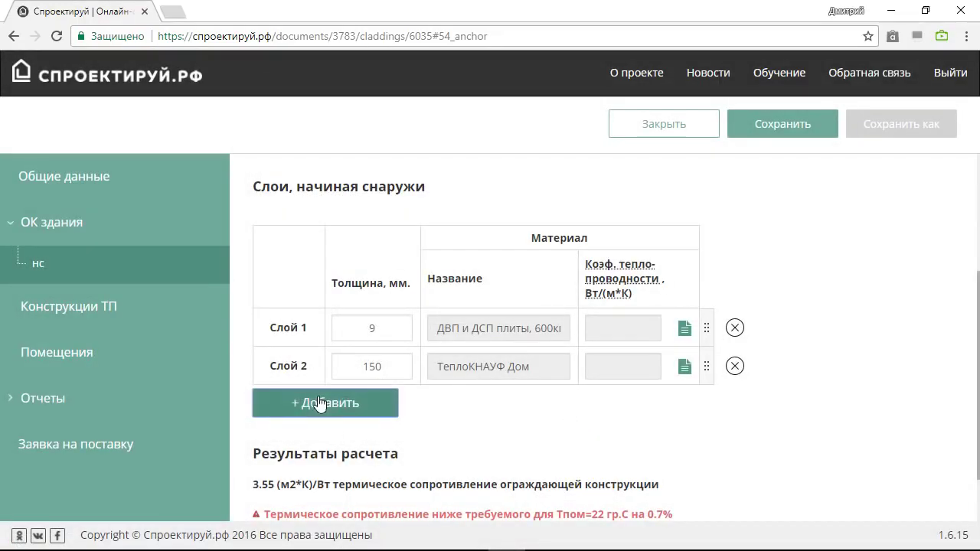
Add a third layer 12 mm thick, searching the references for "гипсо" and choosing Листы гипсовые обшивочные (сухая штукатурка) (ГОСТ 6266), 800 кг/м3.
click(343, 403)
click(390, 405)
text(12)
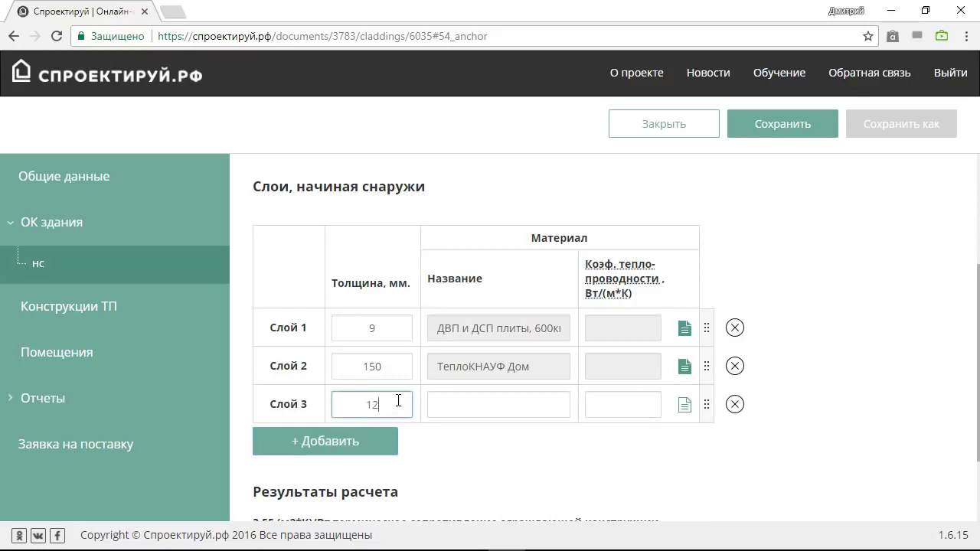
click(683, 405)
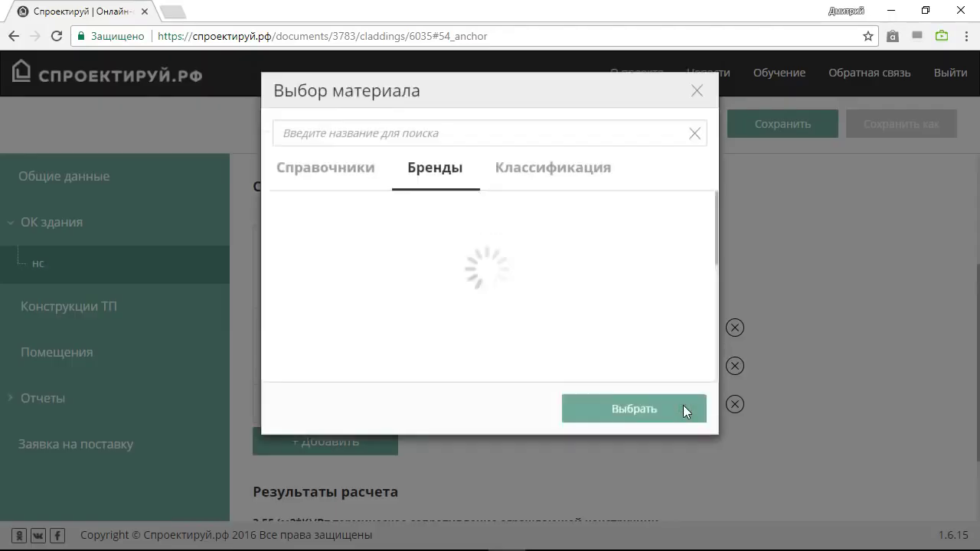
click(356, 171)
click(383, 136)
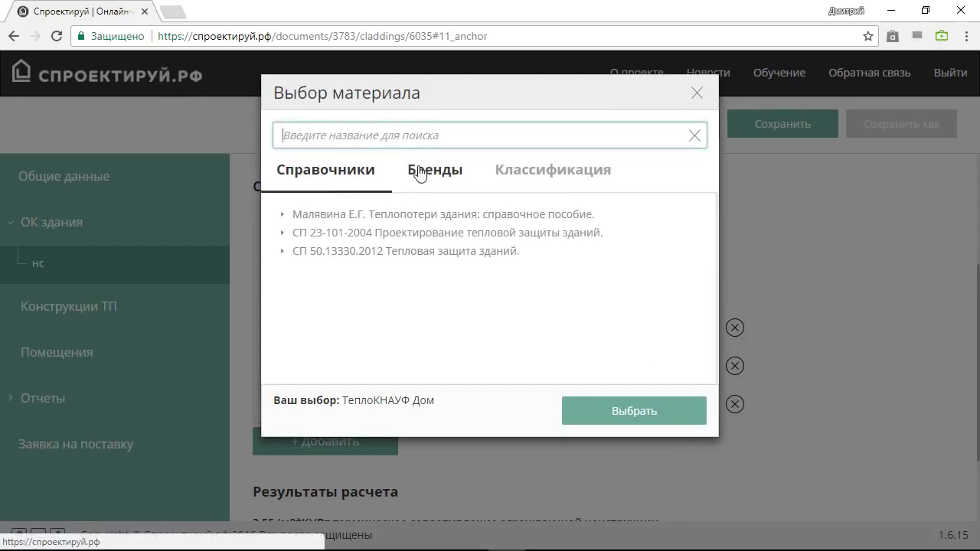
text(гипсо)
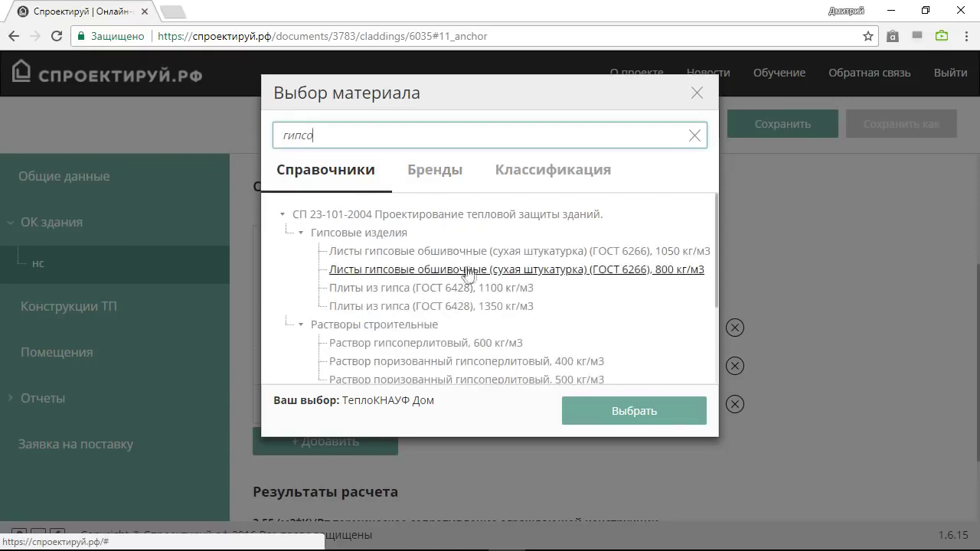
click(491, 272)
click(632, 411)
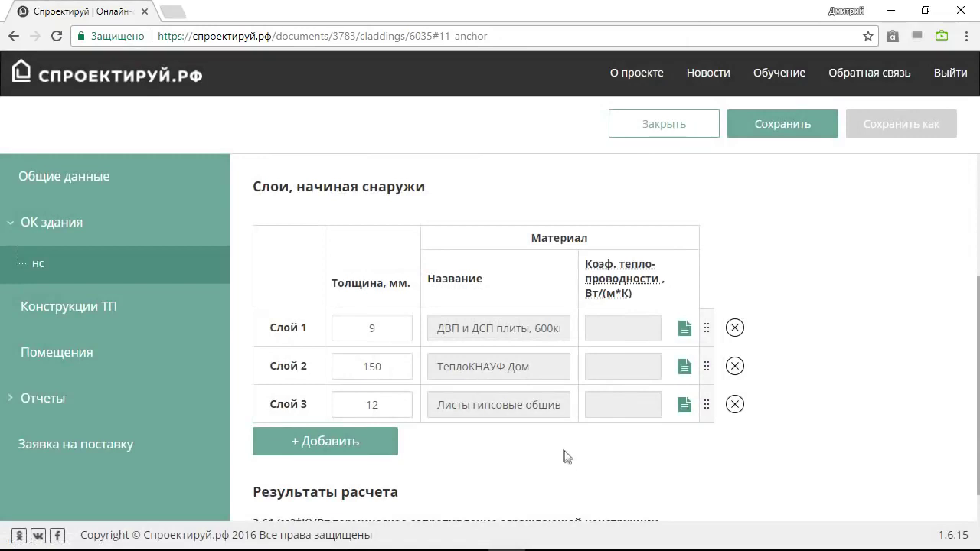
Change the thickness of the ТеплоКНАУФ Дом layer to 100 mm and check the recalculated thermal resistance results.
scroll(572, 449, down, 1)
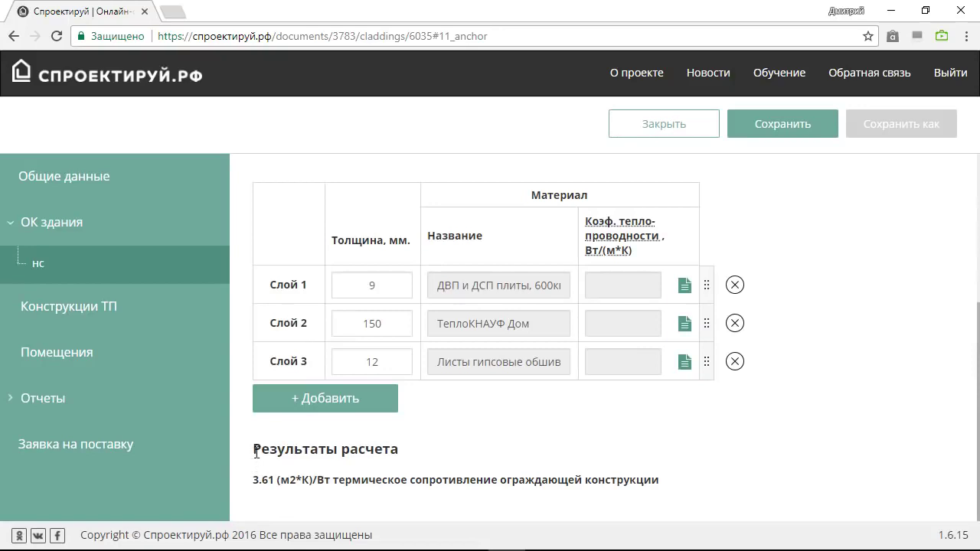
scroll(322, 405, up, 1)
click(345, 398)
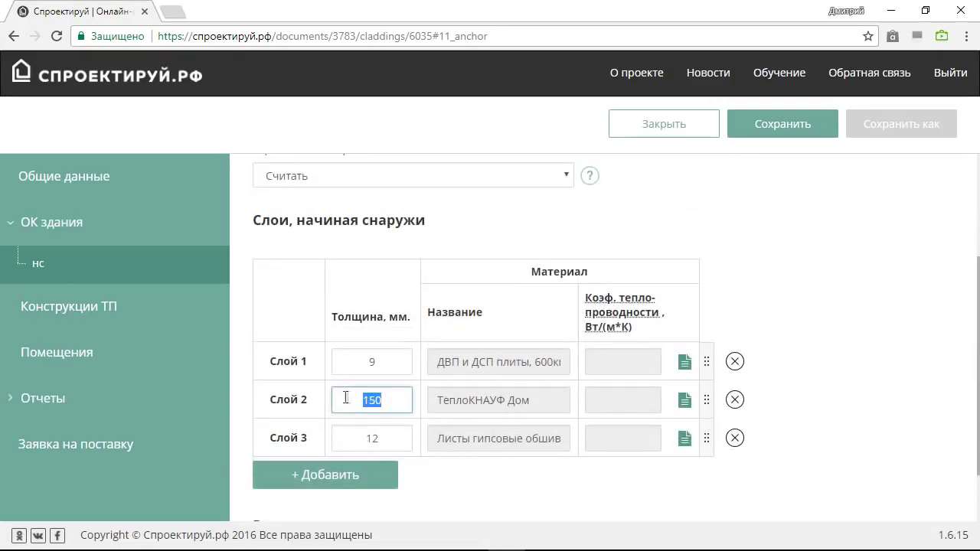
text(100)
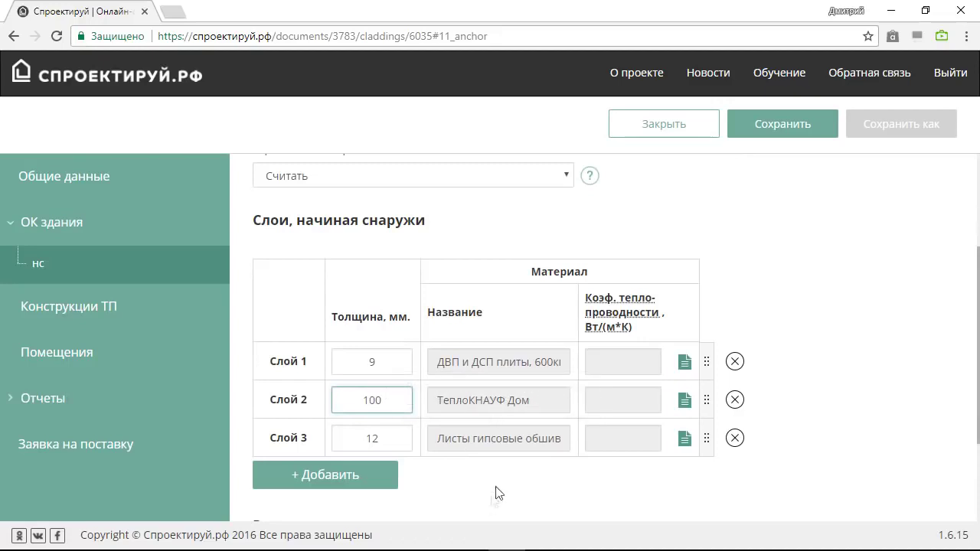
click(497, 486)
scroll(505, 482, down, 2)
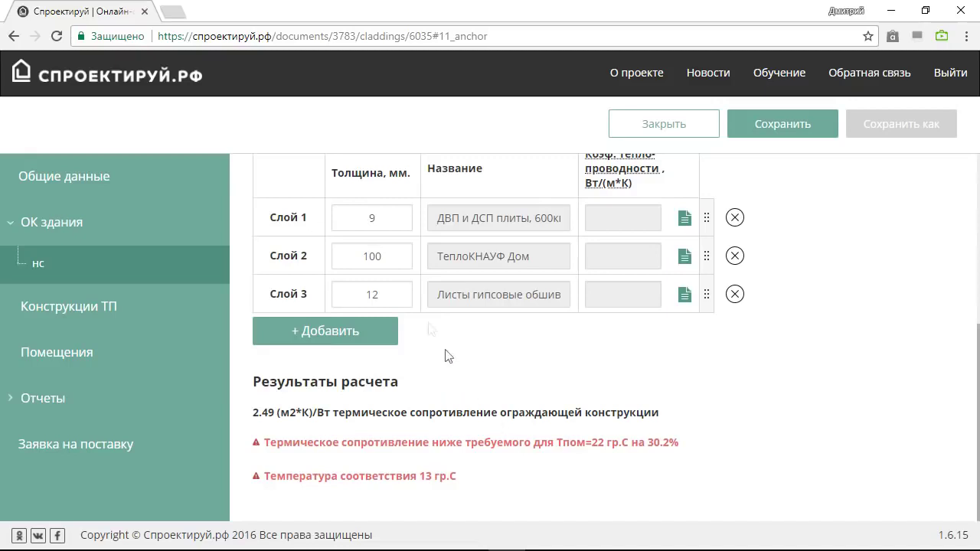
Set the ТеплоКНАУФ Дом layer's thickness to 150 mm and review the available building envelope types.
drag(391, 257, 356, 254)
text(150)
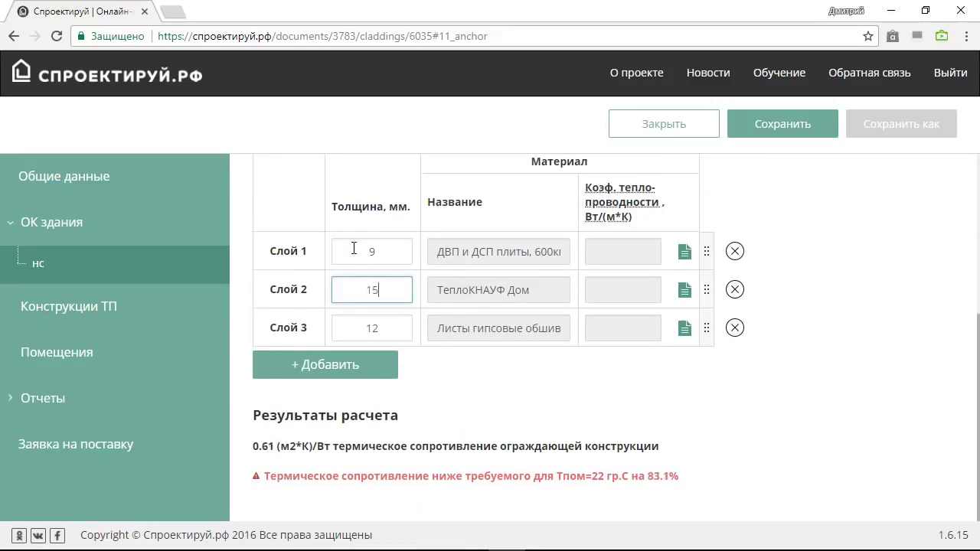
click(513, 417)
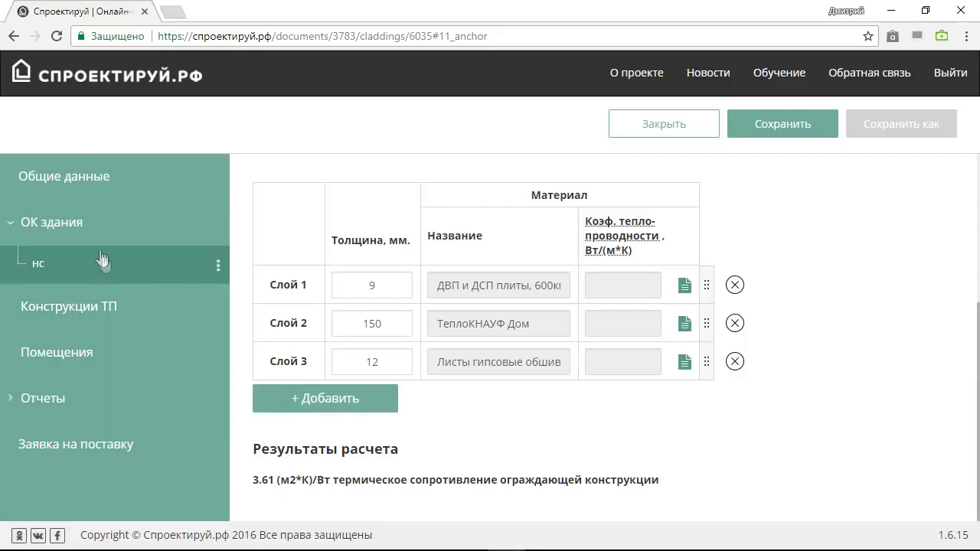
click(92, 225)
scroll(818, 302, down, 10)
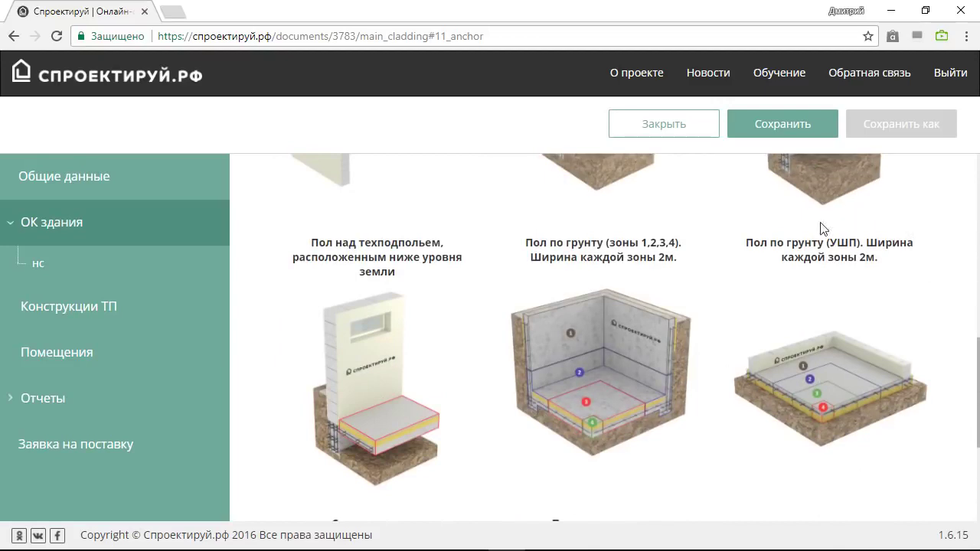
Add a floor heating construction located На грунте (Зона 1) with the covering Линолеум, ПВХ (5 мм).
click(219, 307)
click(198, 343)
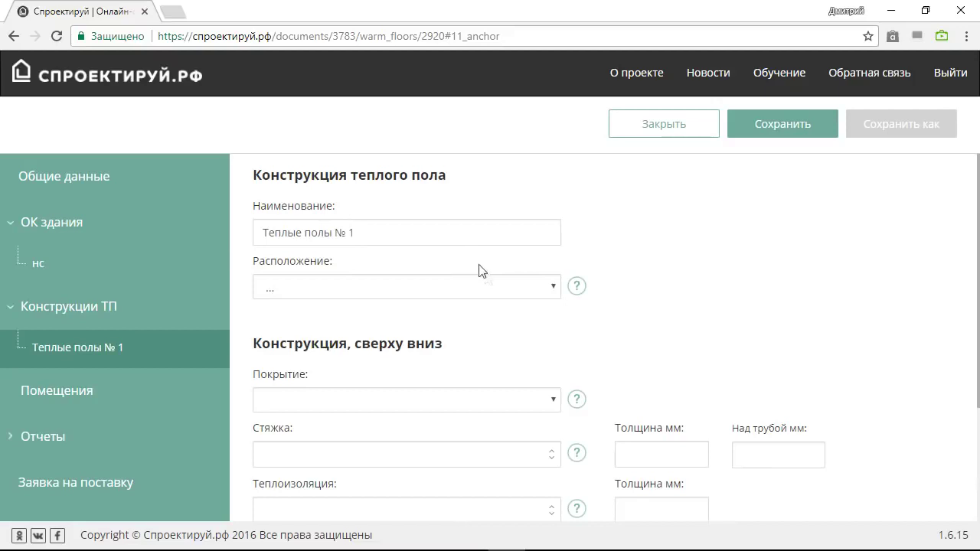
click(449, 290)
click(437, 323)
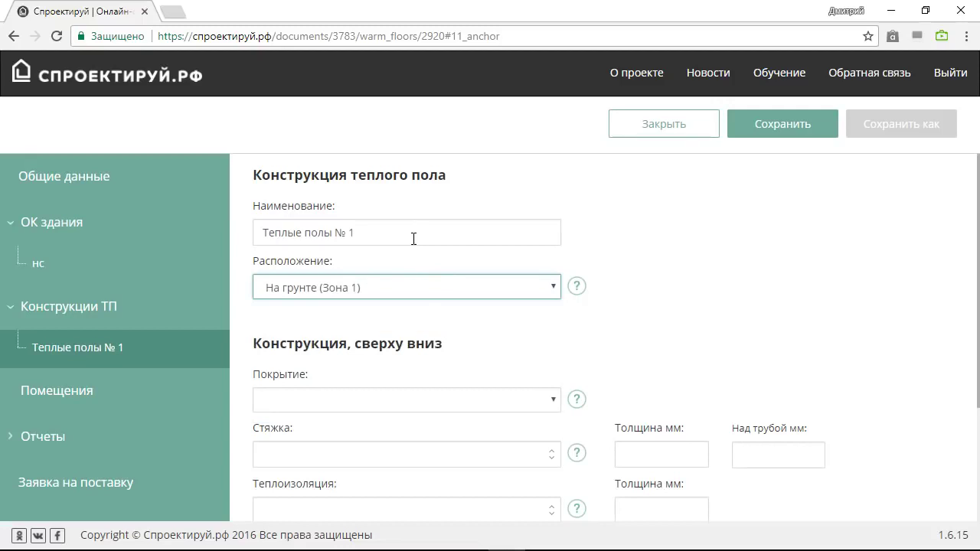
click(431, 403)
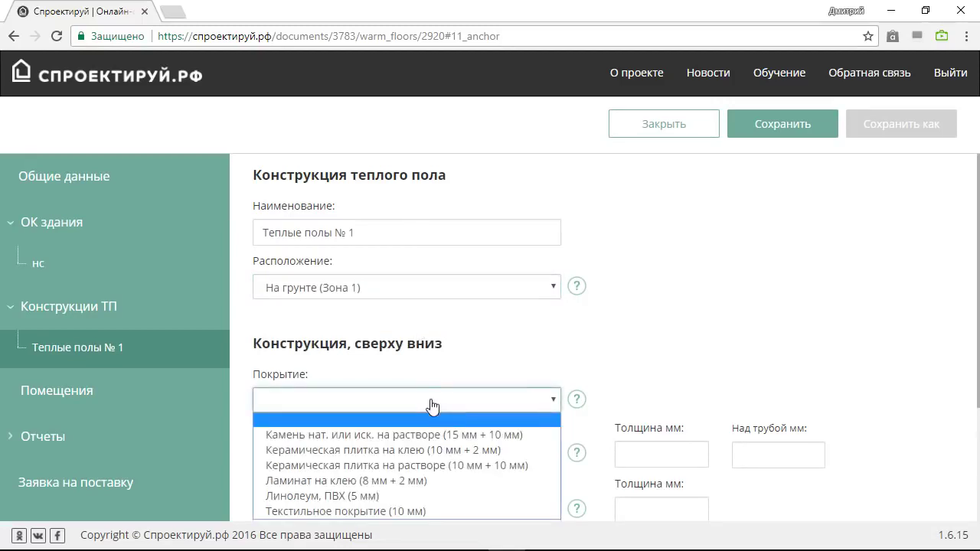
click(434, 497)
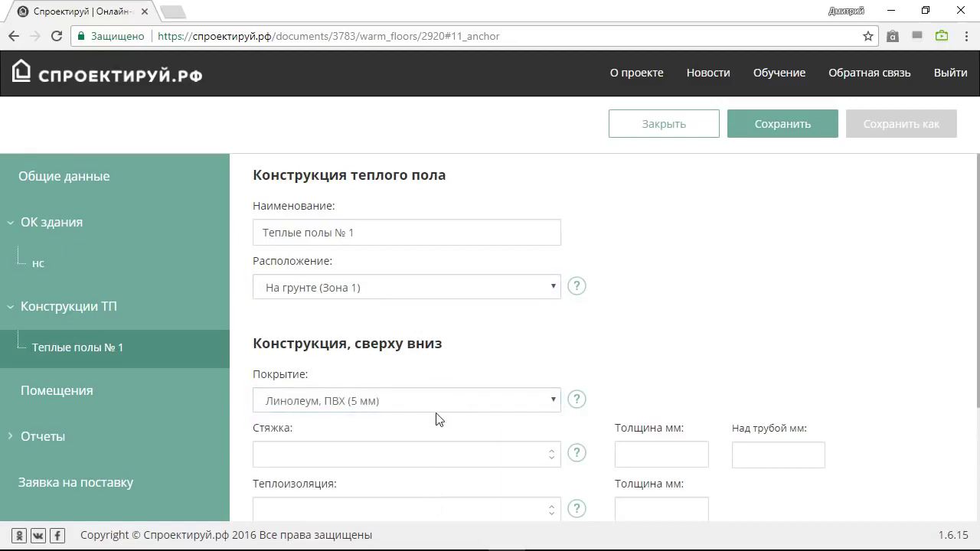
Choose Раствор цементно-песчаный, 1800 кг/м3 from the building mortars reference as the screed material.
click(425, 453)
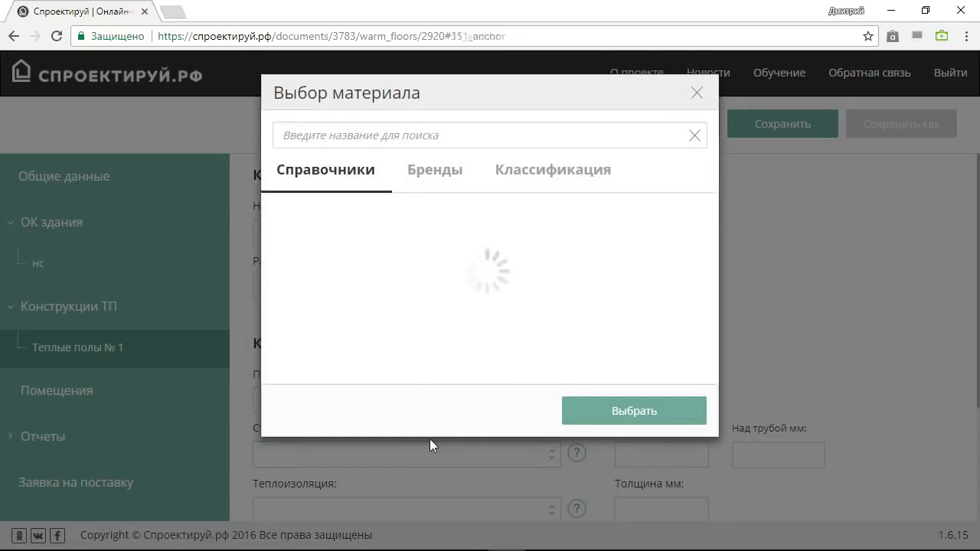
scroll(420, 321, down, 1)
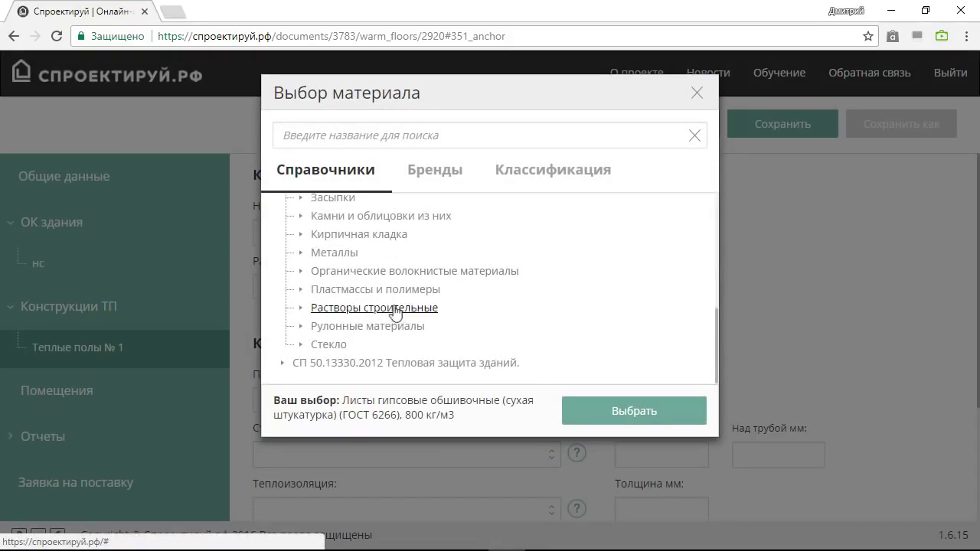
click(394, 309)
scroll(394, 336, down, 3)
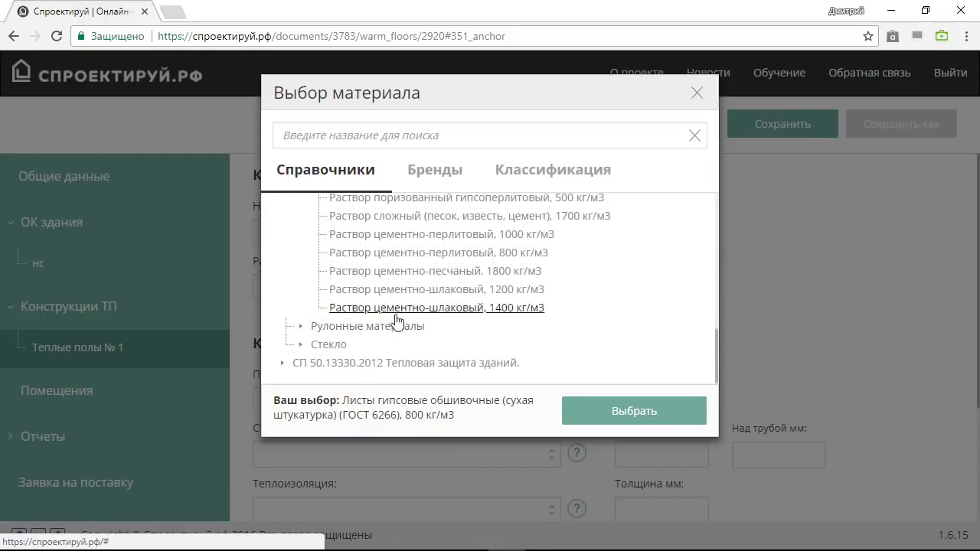
click(406, 271)
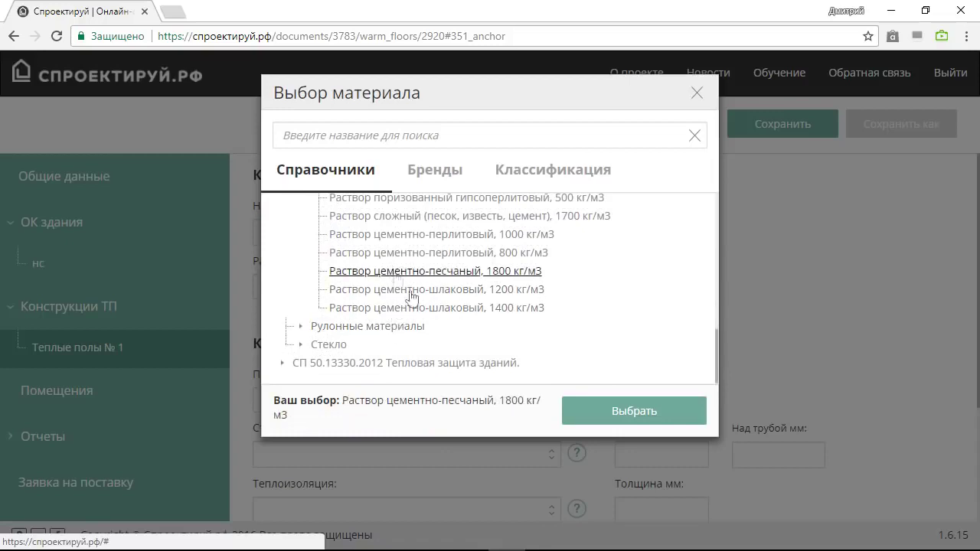
click(601, 411)
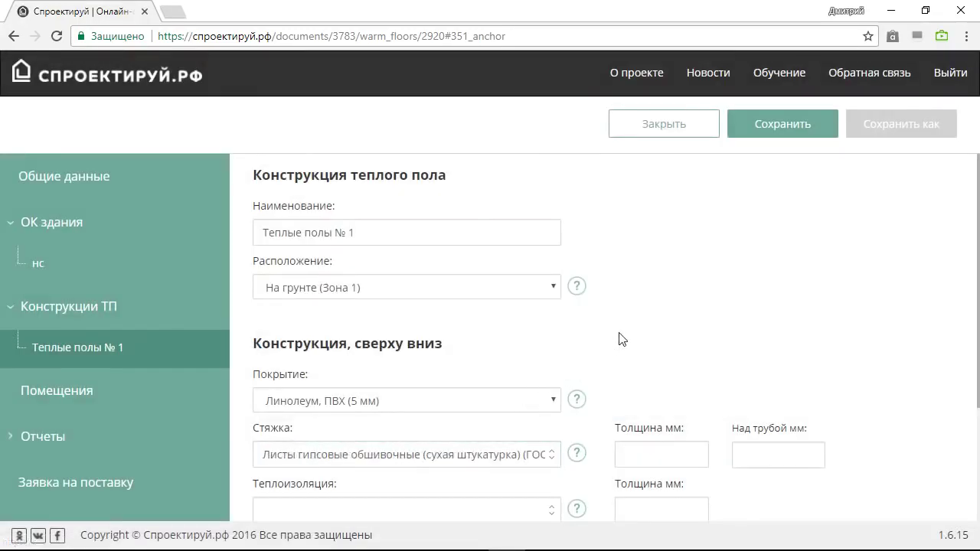
Set the screed thickness to 100 mm, with 50 mm above the pipe.
click(695, 452)
text(100)
click(790, 494)
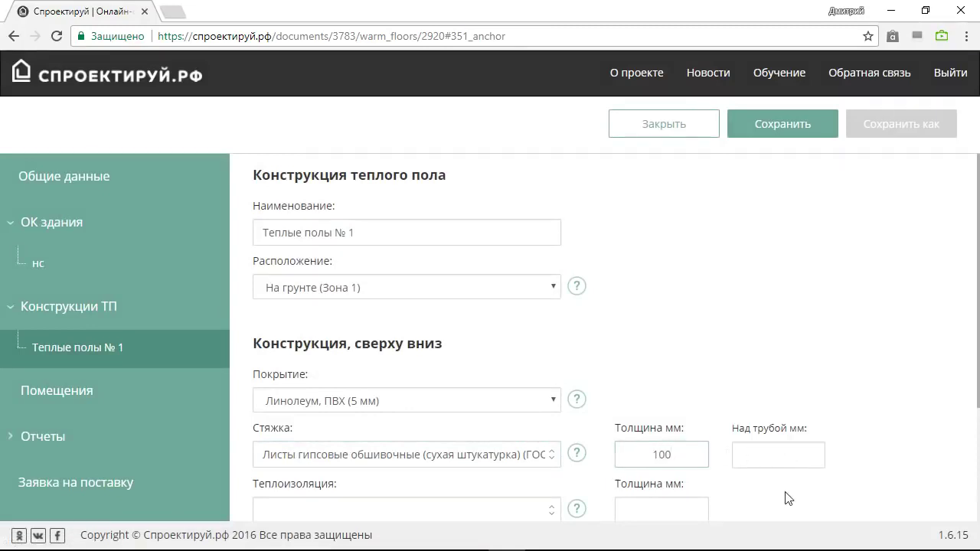
click(787, 450)
text(50)
click(815, 509)
Set the floor insulation to the ТехноНИКОЛЬ extruded polystyrene boards "CARBON ECO", 26-32 кг/м3, with a thickness of 200 mm.
scroll(536, 475, down, 2)
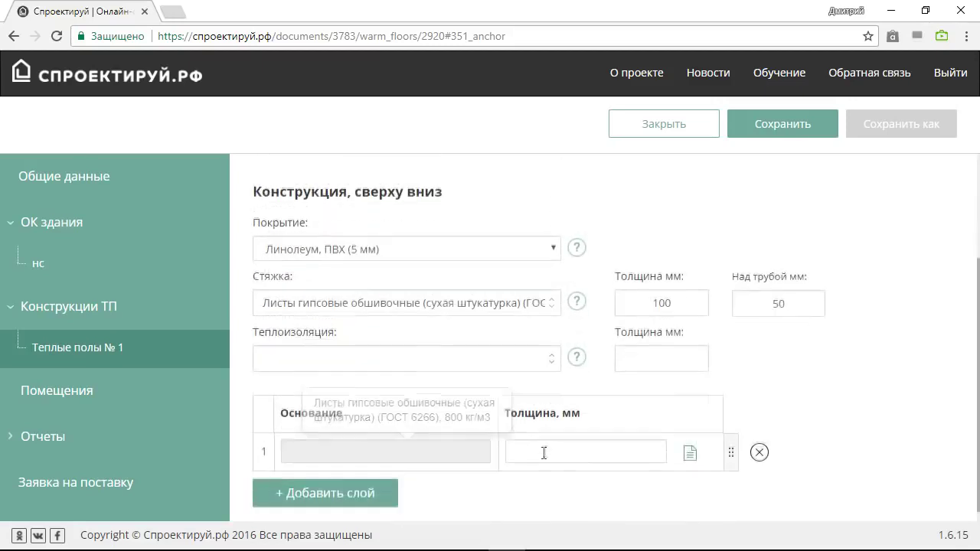
click(554, 374)
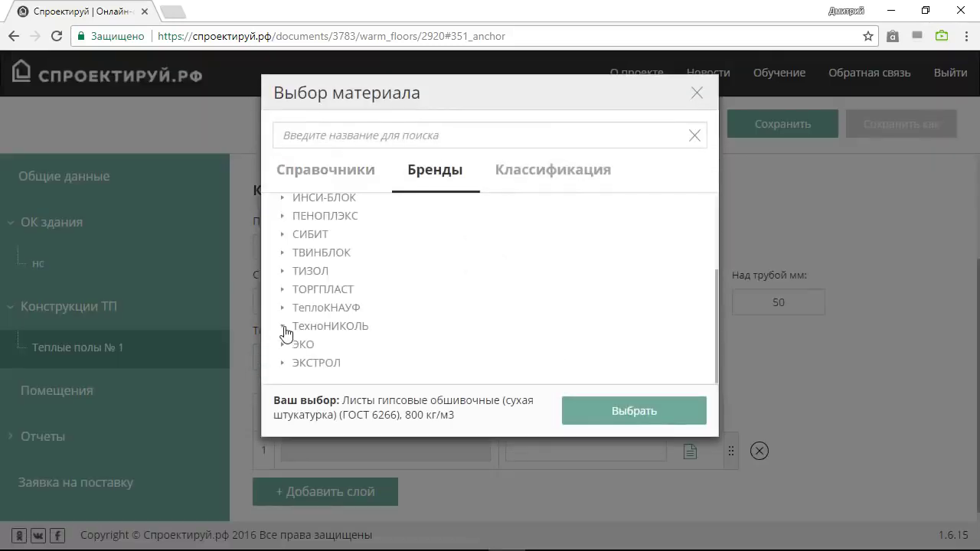
click(285, 329)
click(299, 327)
scroll(297, 330, down, 1)
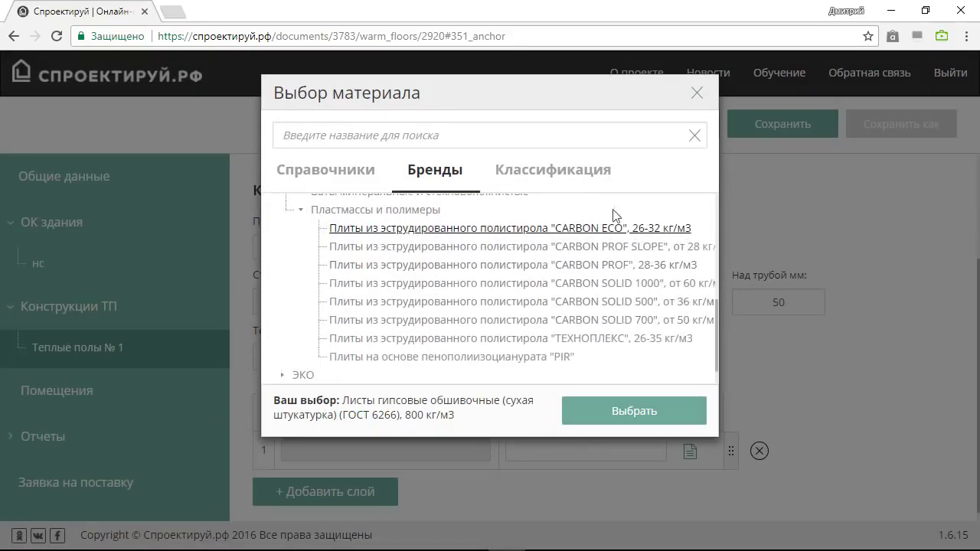
click(597, 229)
click(611, 417)
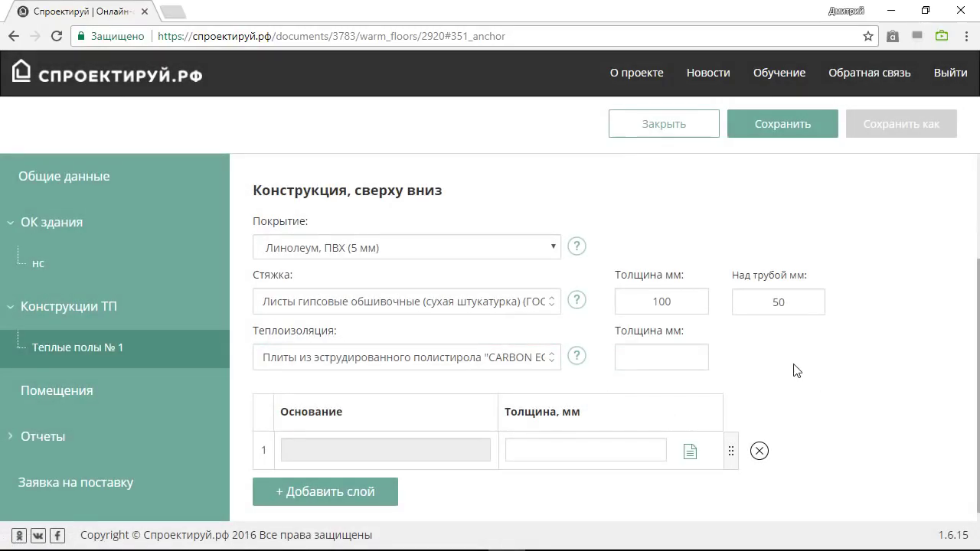
click(672, 359)
text(200)
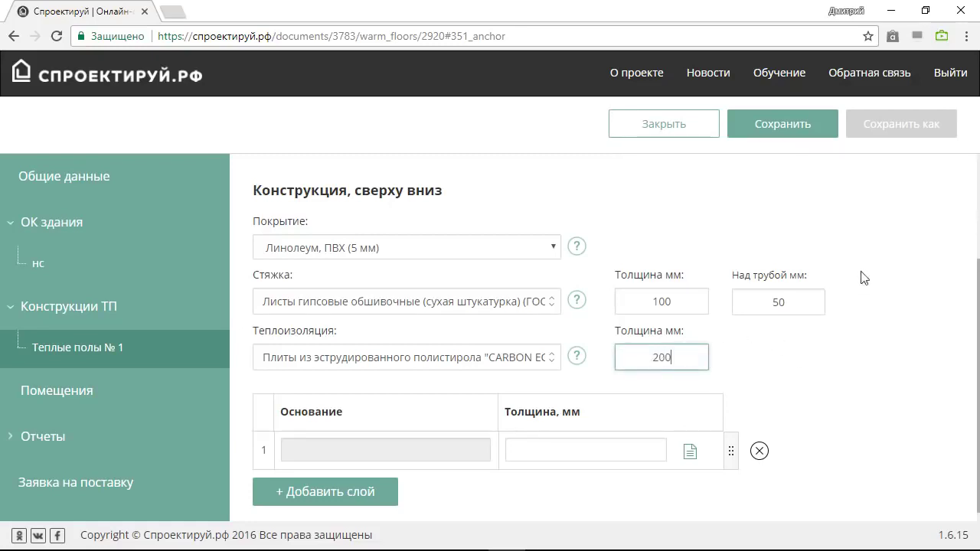
click(818, 390)
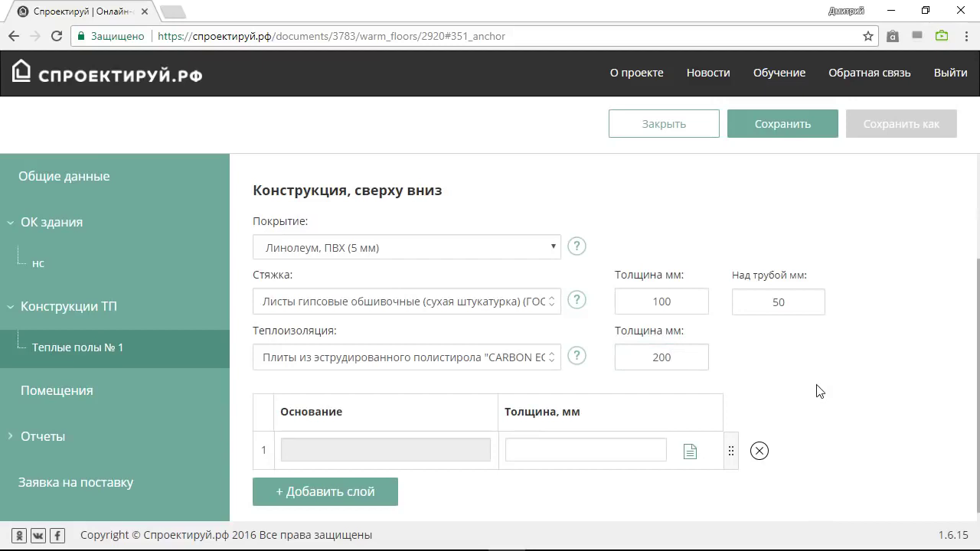
Add a room to the project and name it гостиная.
click(219, 392)
click(115, 431)
click(376, 215)
drag(376, 215, 216, 219)
text(гостиная)
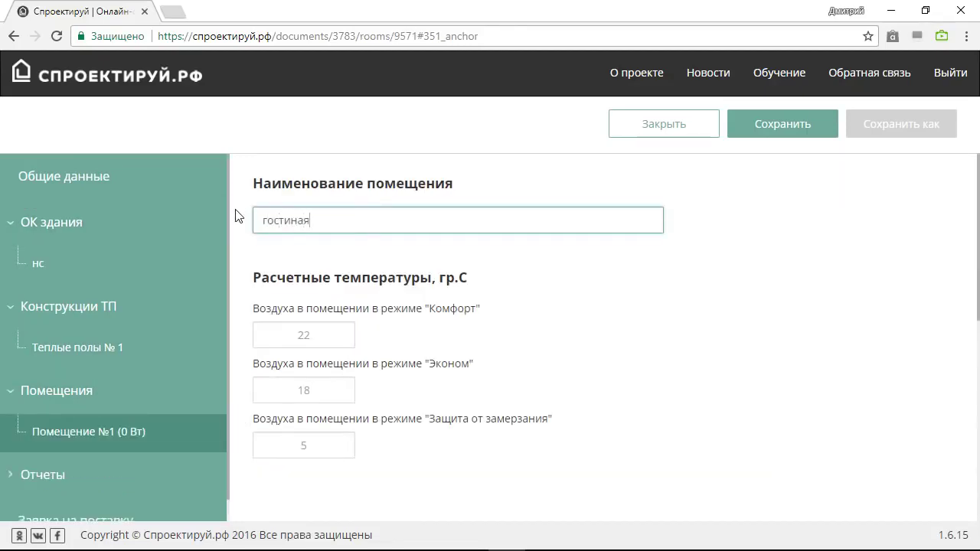
click(583, 260)
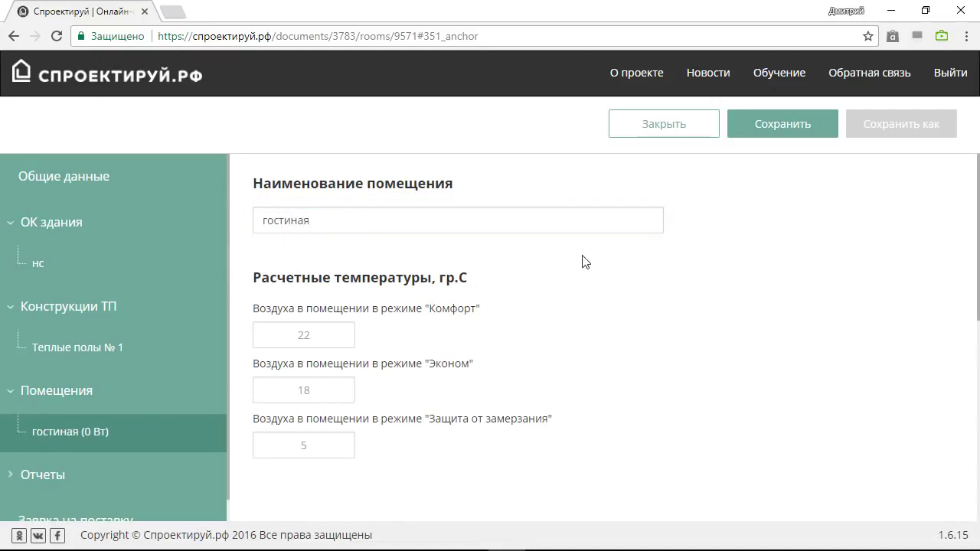
Set the living room's ventilation air inflow to 90 м3/ч.
scroll(579, 276, down, 3)
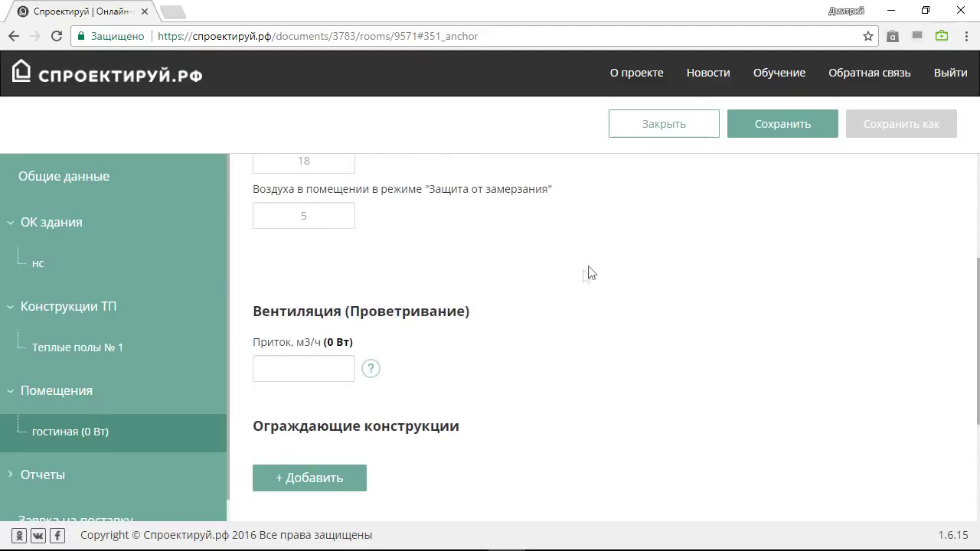
mouse_move(370, 375)
click(323, 364)
text(90)
click(487, 369)
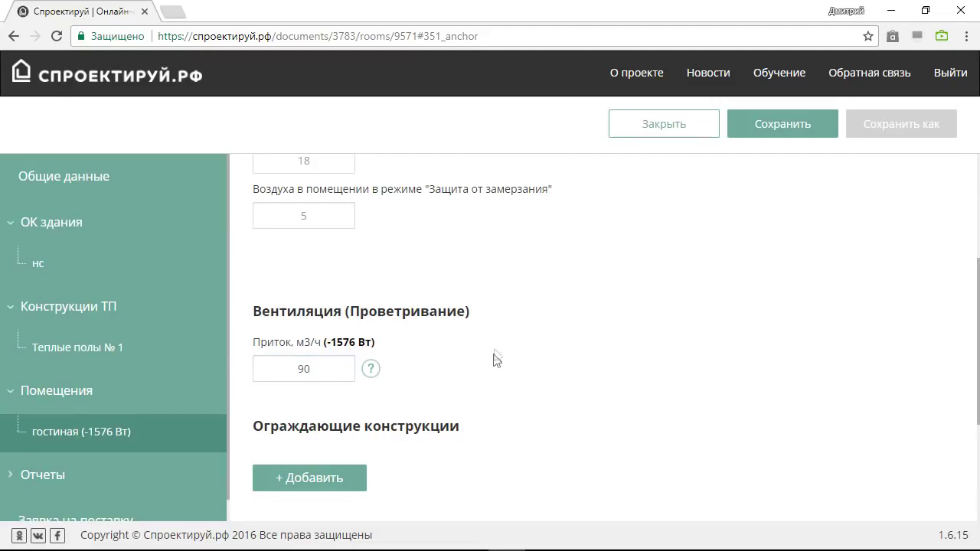
Add an enclosing structure to the room using construction нс with the orientation Север, СЗ, СВ, В.
scroll(489, 352, down, 3)
click(342, 269)
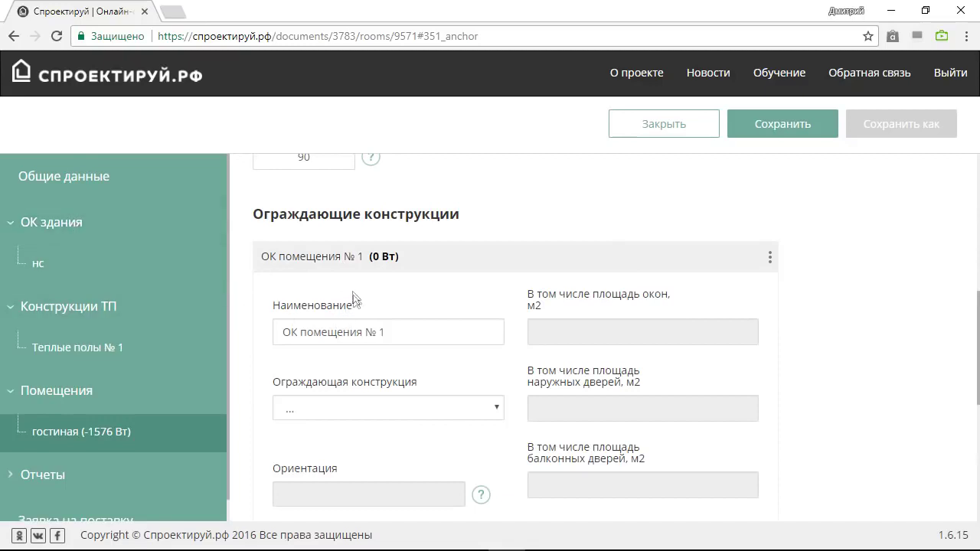
click(398, 409)
click(389, 444)
scroll(426, 339, down, 3)
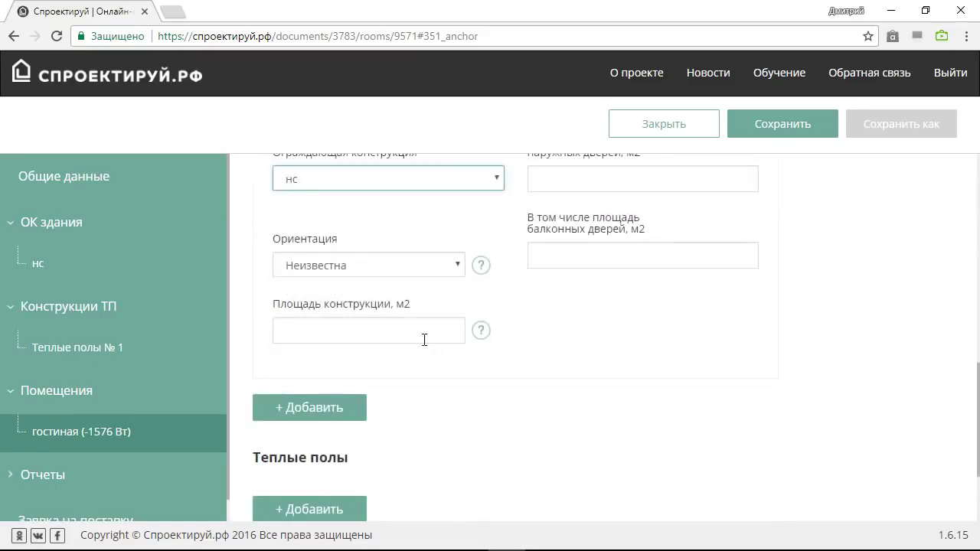
scroll(424, 341, down, 2)
scroll(422, 344, up, 1)
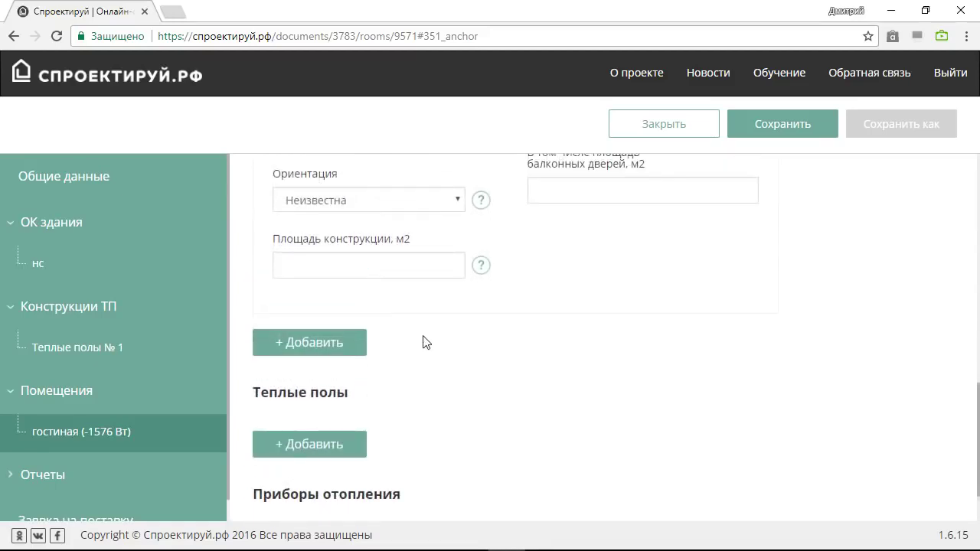
click(343, 199)
click(348, 251)
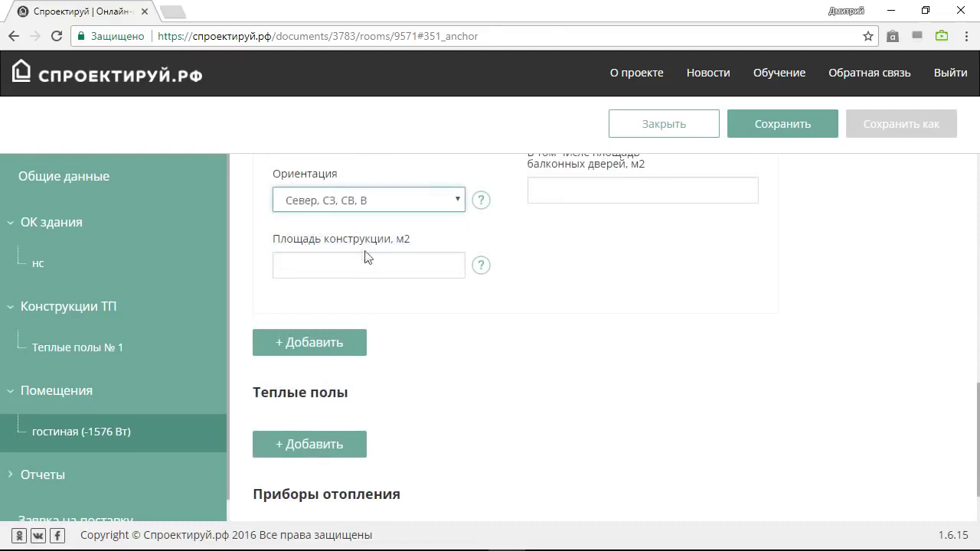
Set the area of the room's external wall нс to 30 м2.
scroll(565, 260, up, 2)
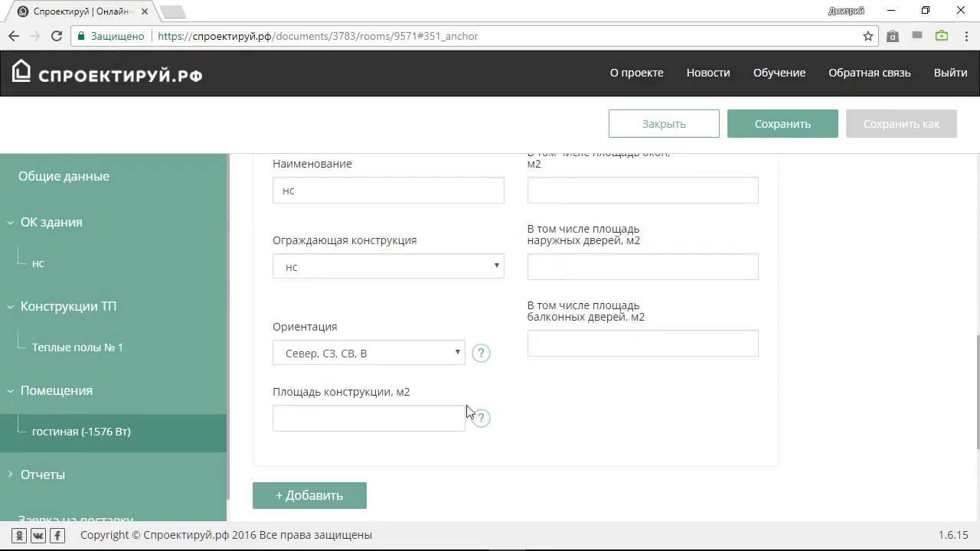
click(440, 419)
text(30)
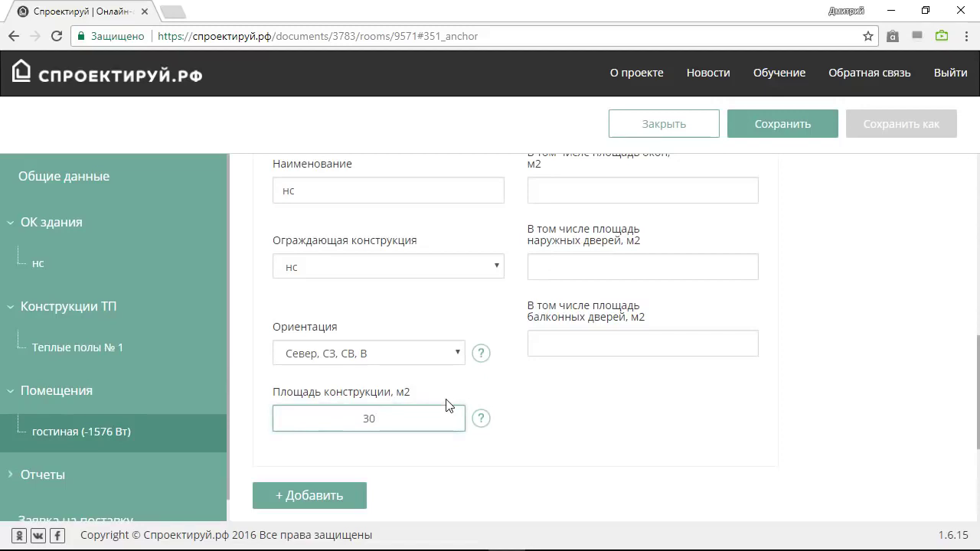
click(618, 407)
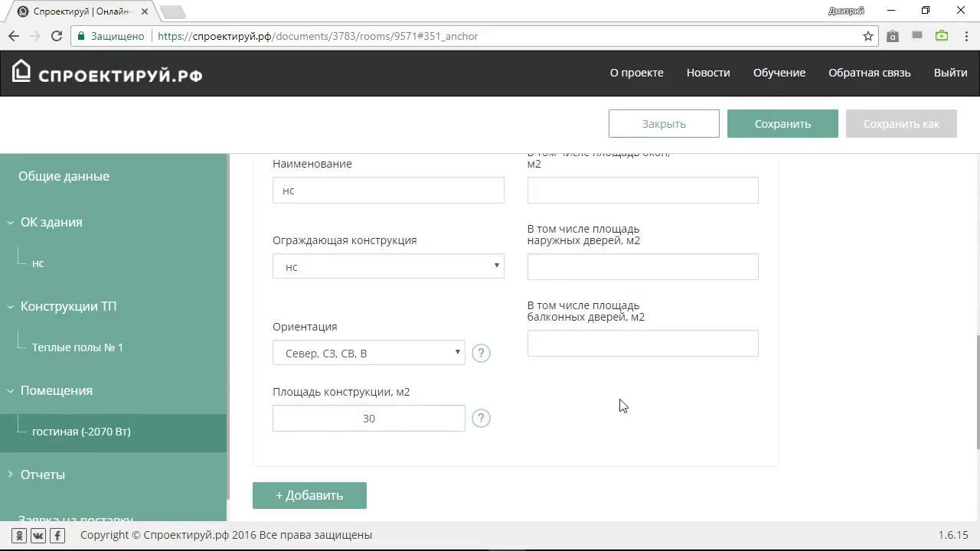
Specify 3 м2 of windows and 2 м2 of balcony doors within the room's external wall.
scroll(620, 322, up, 1)
click(615, 264)
click(855, 326)
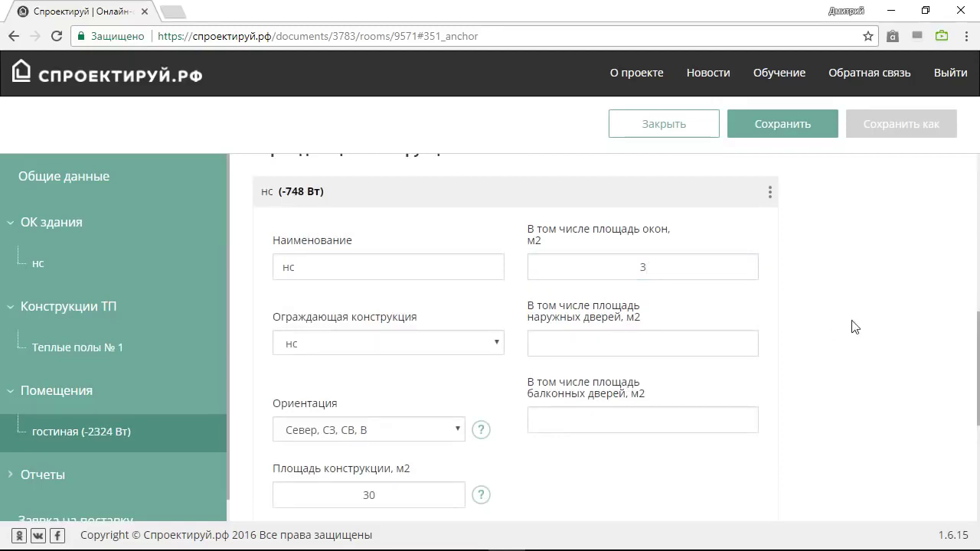
click(661, 421)
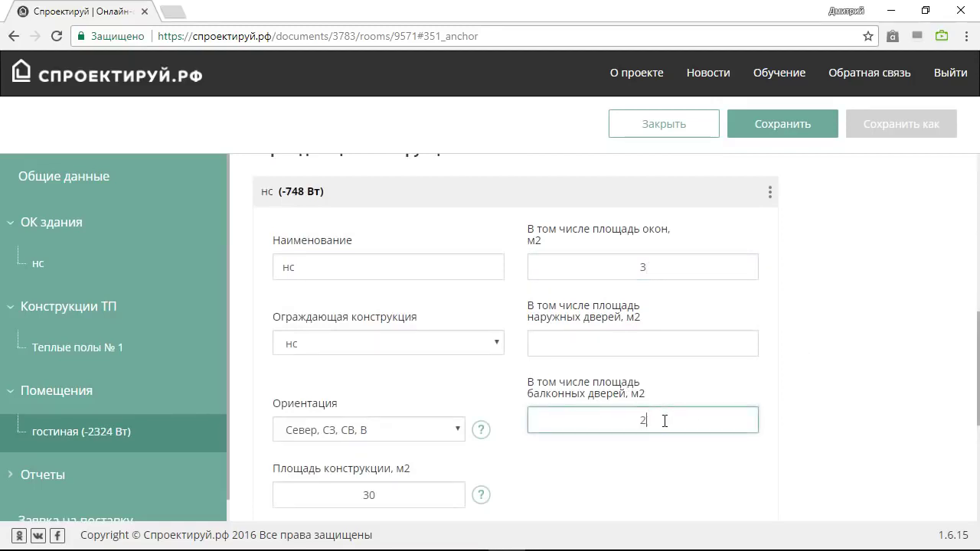
click(662, 479)
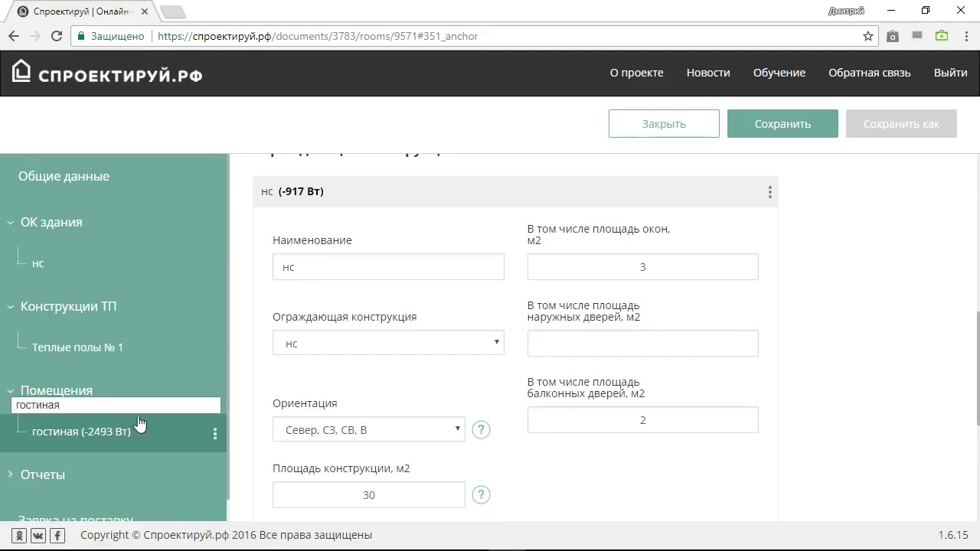
Add a heated floor plate to the living room and set its area to 24 м2.
scroll(417, 407, down, 4)
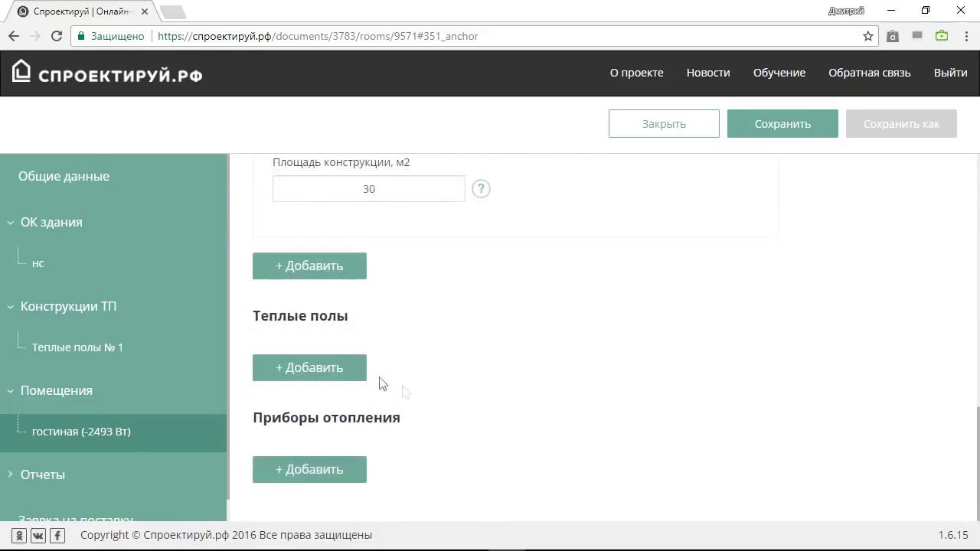
click(332, 373)
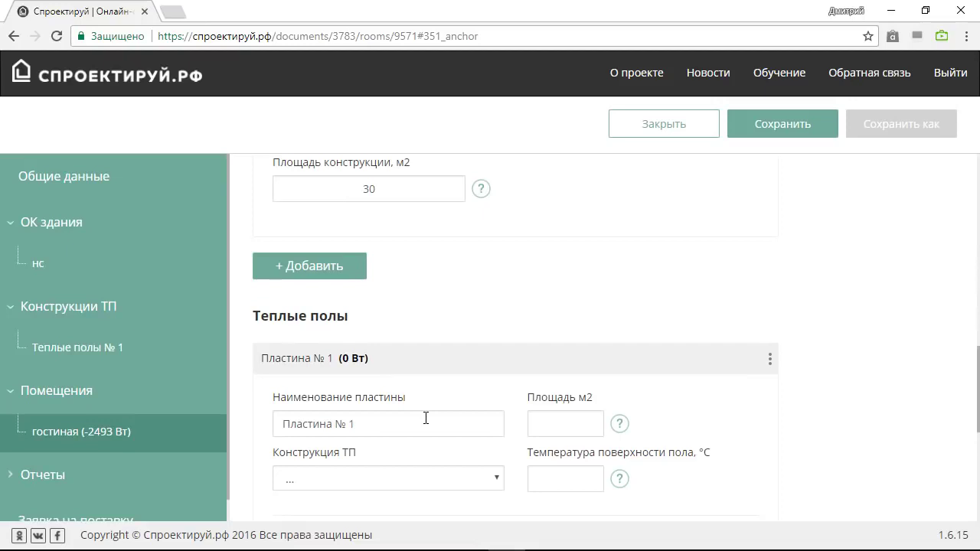
click(581, 425)
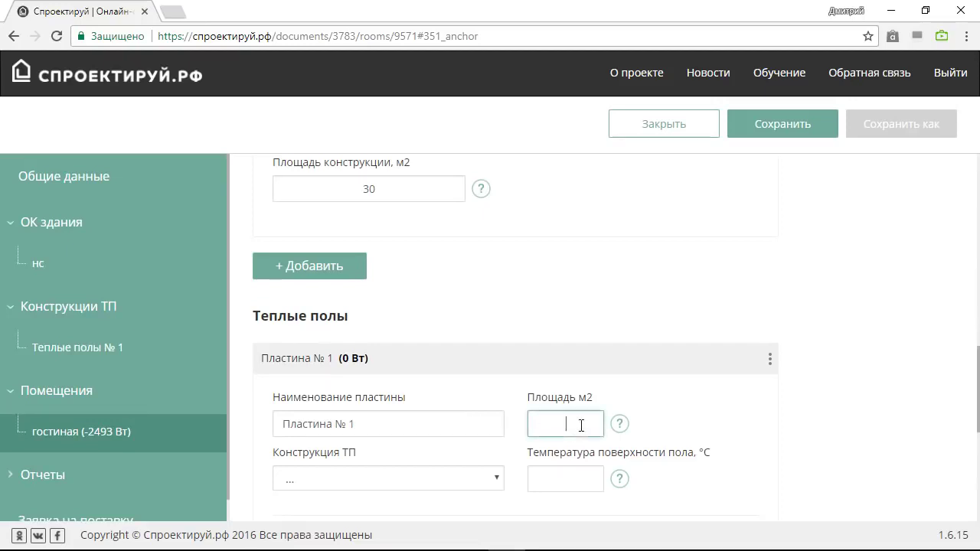
click(677, 403)
scroll(678, 402, down, 3)
scroll(677, 380, up, 1)
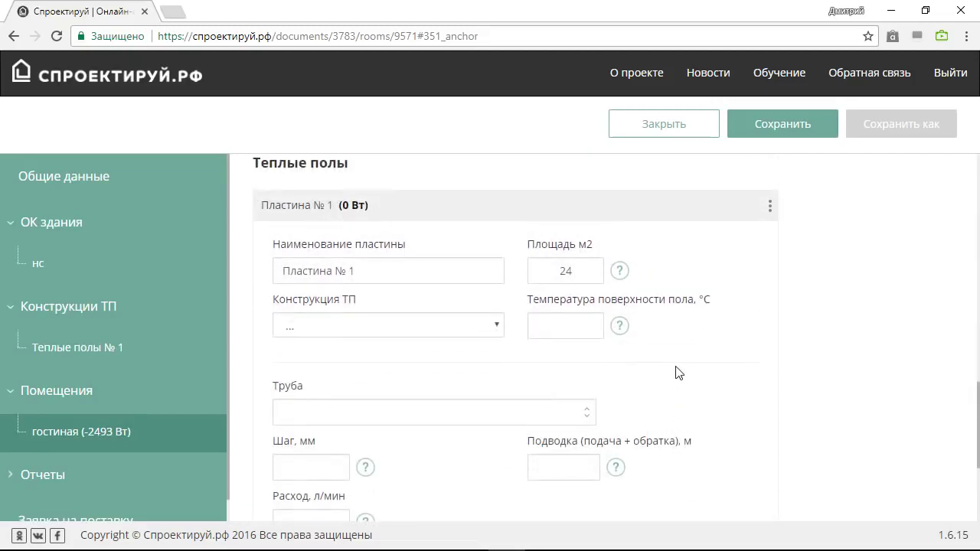
Assign the construction Теплые полы № 1 to the plate and consult the hint on floor surface temperature.
click(494, 327)
click(464, 365)
click(569, 325)
click(618, 325)
mouse_move(617, 328)
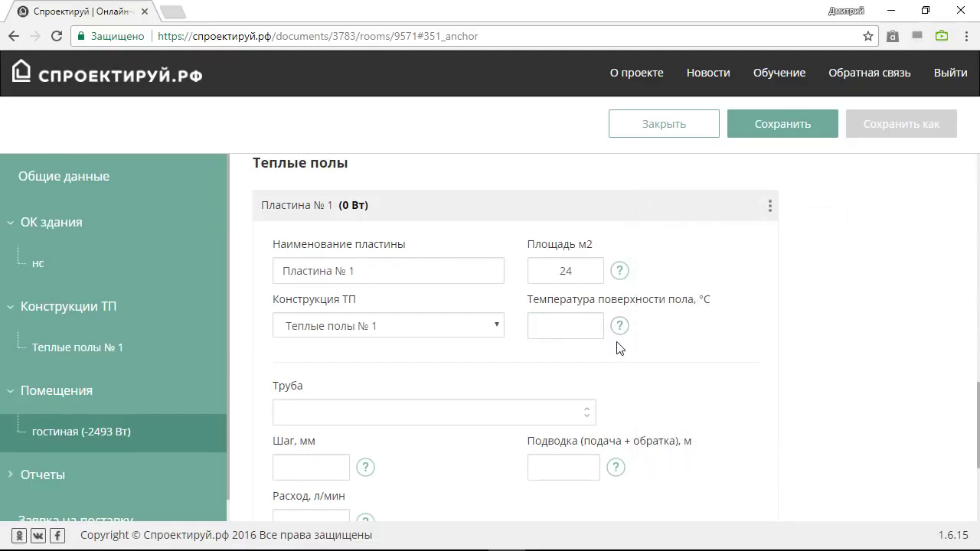
Try floor surface temperatures of 26, 28 and 30 °C for Пластина № 1.
click(580, 321)
text(26)
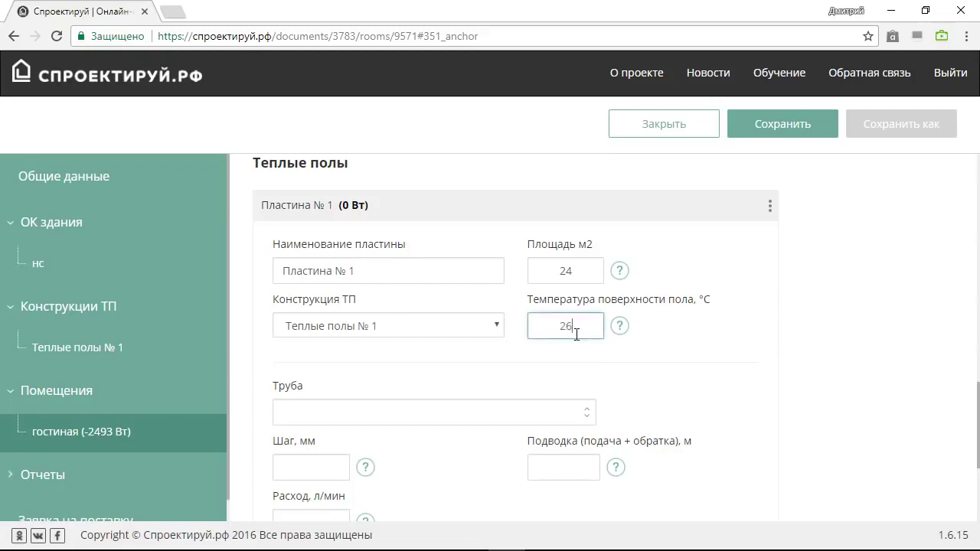
click(660, 351)
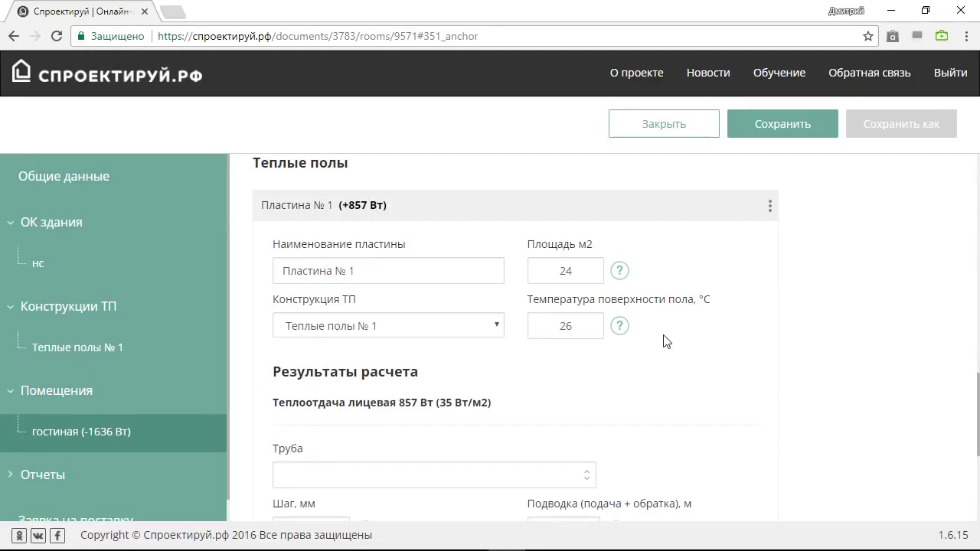
double_click(570, 326)
text(28)
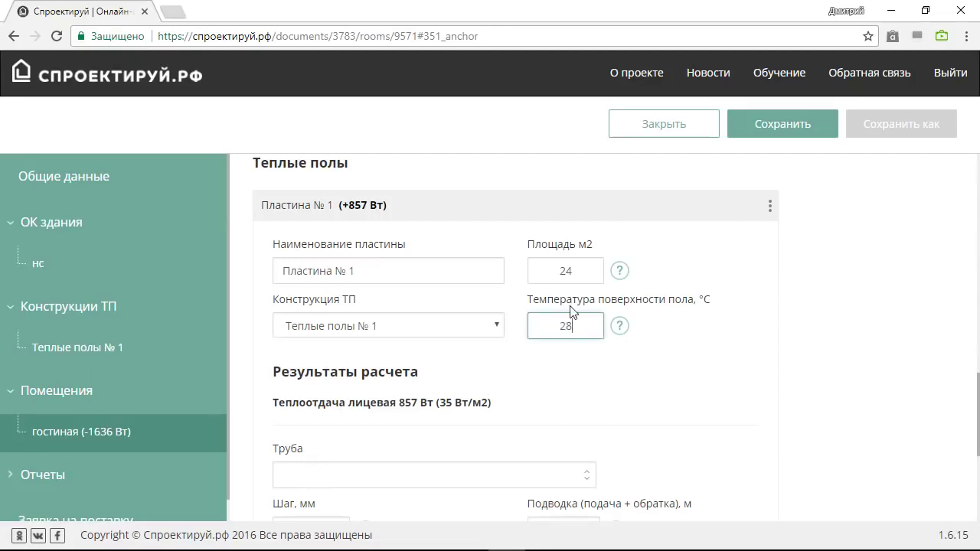
click(648, 374)
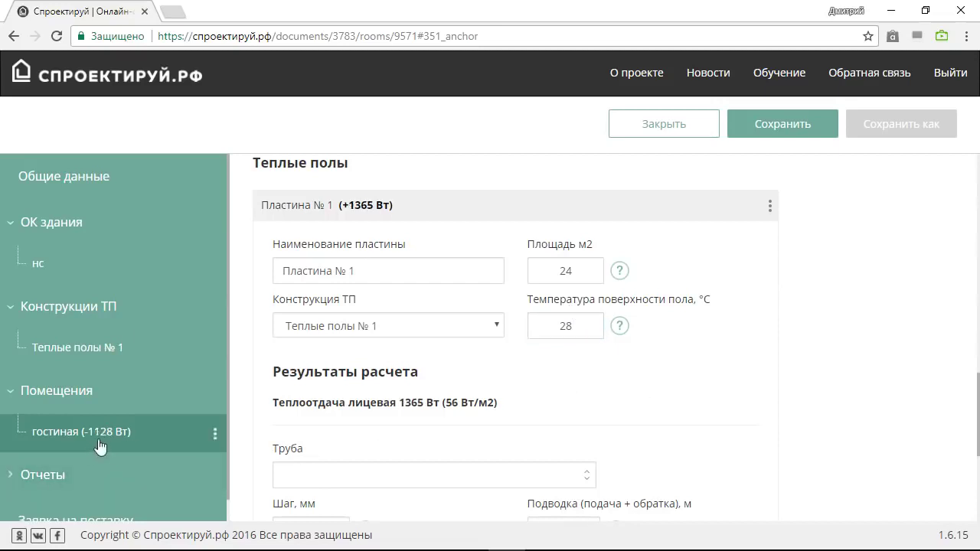
double_click(578, 323)
text(30)
click(593, 373)
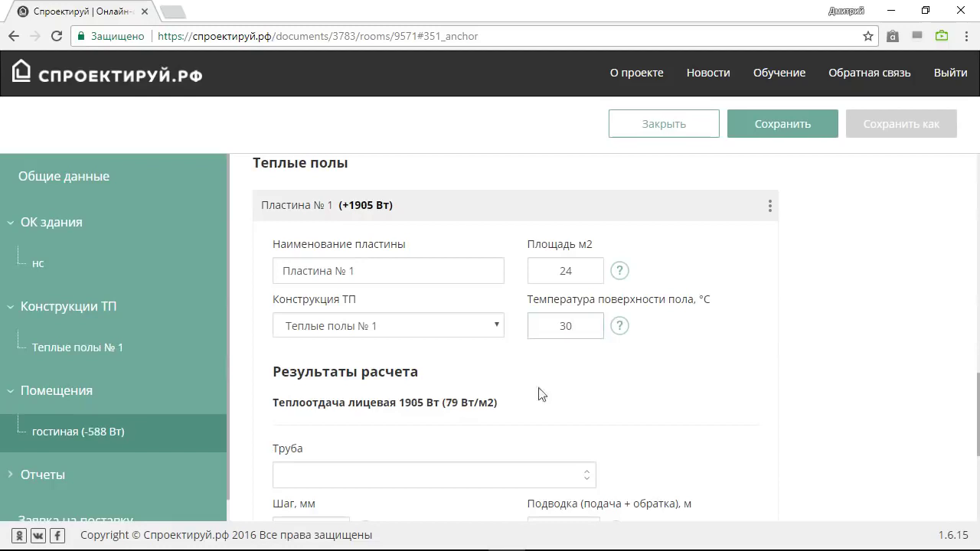
Set the floor surface temperature of Пластина № 1 to 32 °C.
double_click(573, 324)
text(32)
click(574, 378)
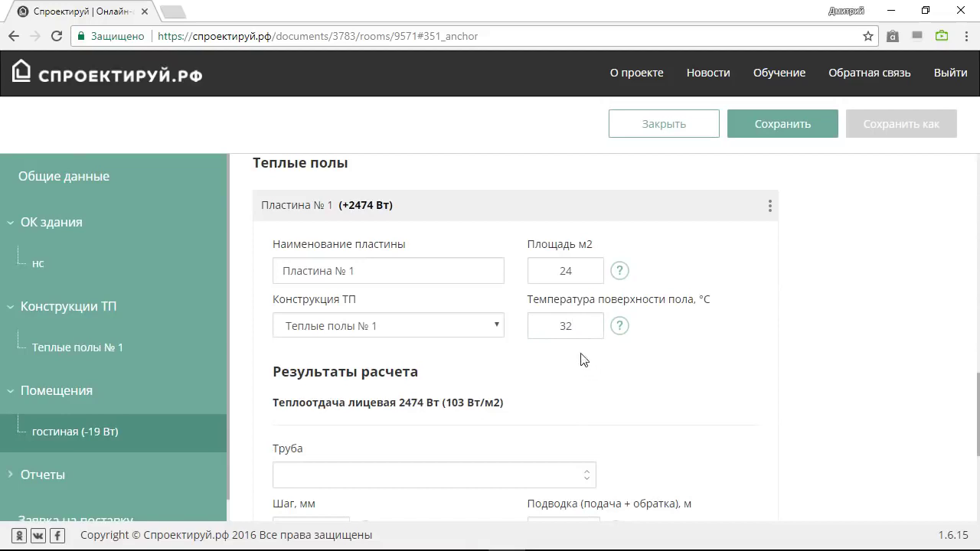
Read the surface temperature guidance and examine the heated floor diagram in the Конструкции ТП overview.
scroll(585, 358, down, 1)
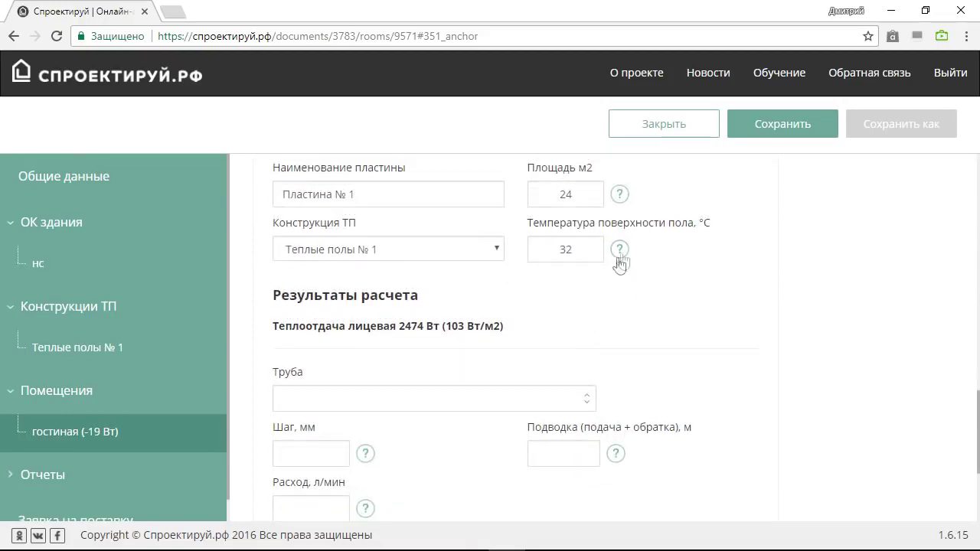
mouse_move(621, 254)
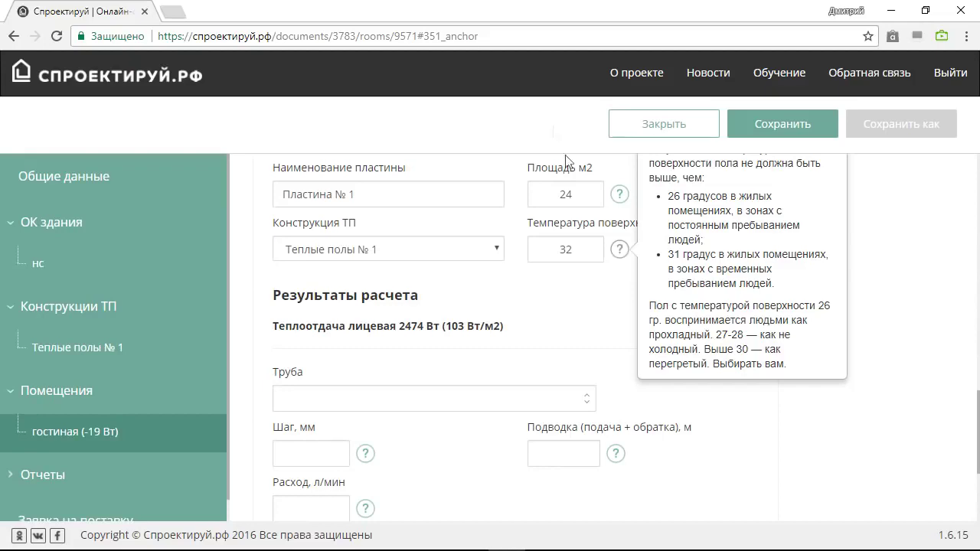
click(46, 310)
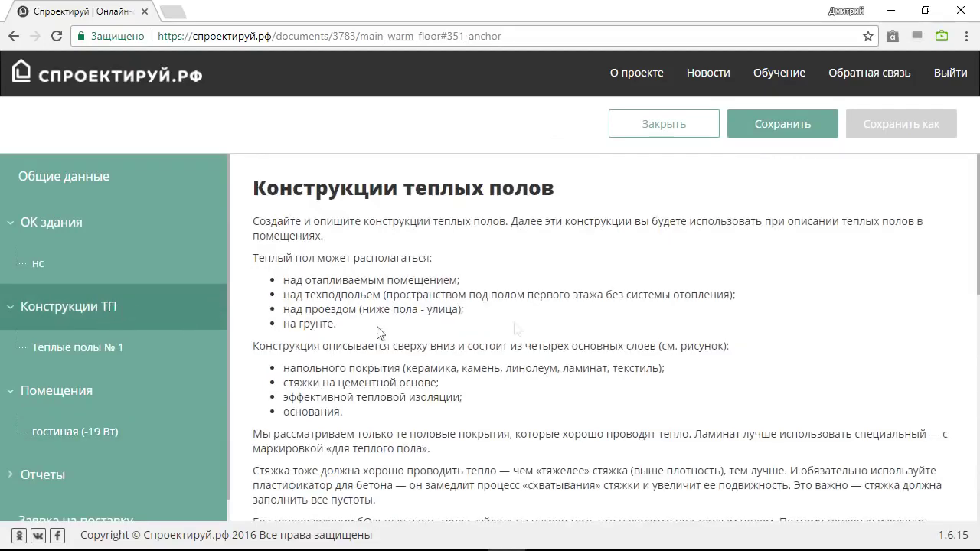
scroll(655, 291, down, 10)
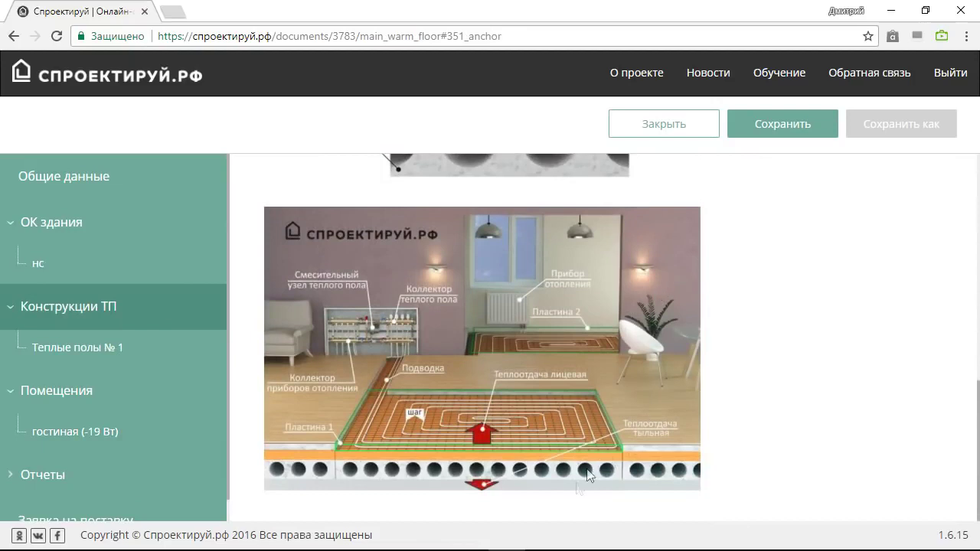